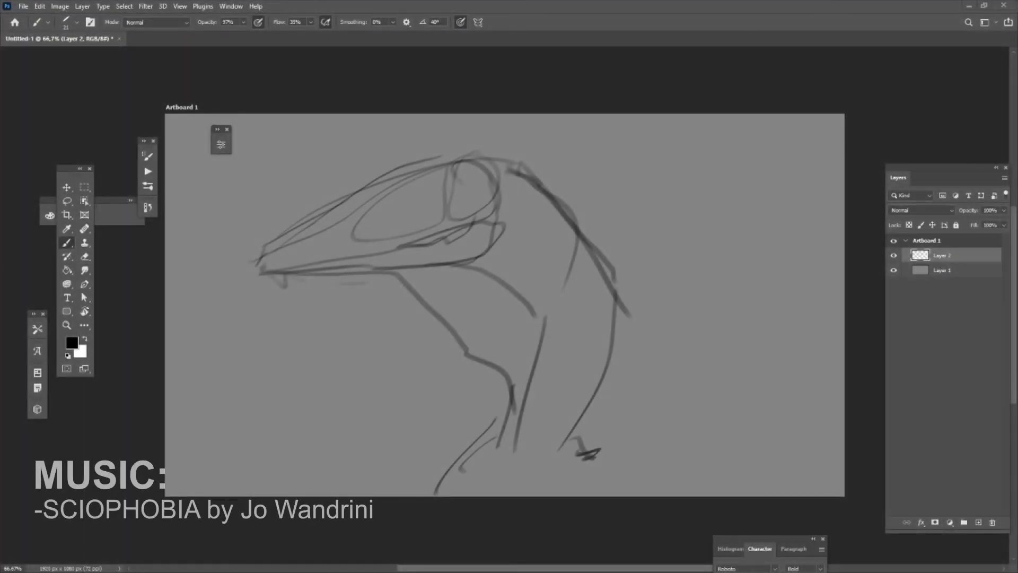
# Step: Darken the eye ring, crest spikes, head-top line, neck, jaw and snout outlines
pyautogui.moveTo(467, 183)
pyautogui.mouseDown()
pyautogui.moveTo(471, 220)
pyautogui.moveTo(451, 215)
pyautogui.mouseUp()
pyautogui.moveTo(366, 178); pyautogui.dragTo(395, 142)
pyautogui.moveTo(355, 183)
pyautogui.mouseDown()
pyautogui.moveTo(512, 156)
pyautogui.moveTo(568, 445)
pyautogui.mouseUp()
pyautogui.moveTo(403, 281); pyautogui.dragTo(520, 379)
pyautogui.moveTo(488, 226); pyautogui.dragTo(379, 252)
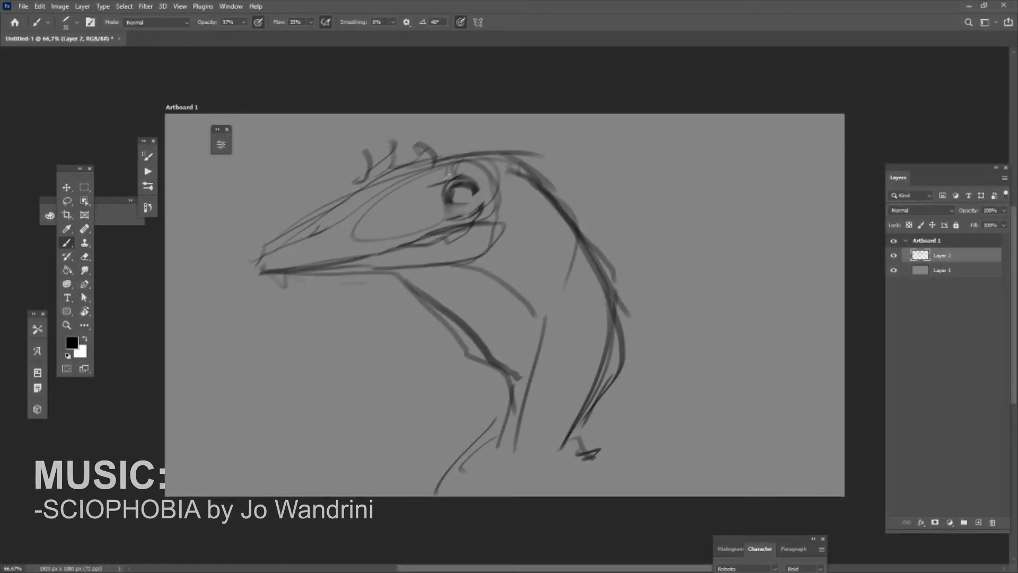
pyautogui.moveTo(477, 173); pyautogui.dragTo(329, 231)
pyautogui.moveTo(260, 273); pyautogui.dragTo(478, 257)
# Step: Add extra strokes along the neck, plus claw and foot strokes at the bottom
pyautogui.moveTo(345, 263); pyautogui.dragTo(411, 240)
pyautogui.moveTo(494, 262); pyautogui.dragTo(526, 395)
pyautogui.moveTo(504, 435); pyautogui.dragTo(435, 491)
pyautogui.moveTo(578, 219); pyautogui.dragTo(616, 273)
pyautogui.moveTo(611, 331); pyautogui.dragTo(566, 413)
pyautogui.moveTo(594, 422); pyautogui.dragTo(639, 454)
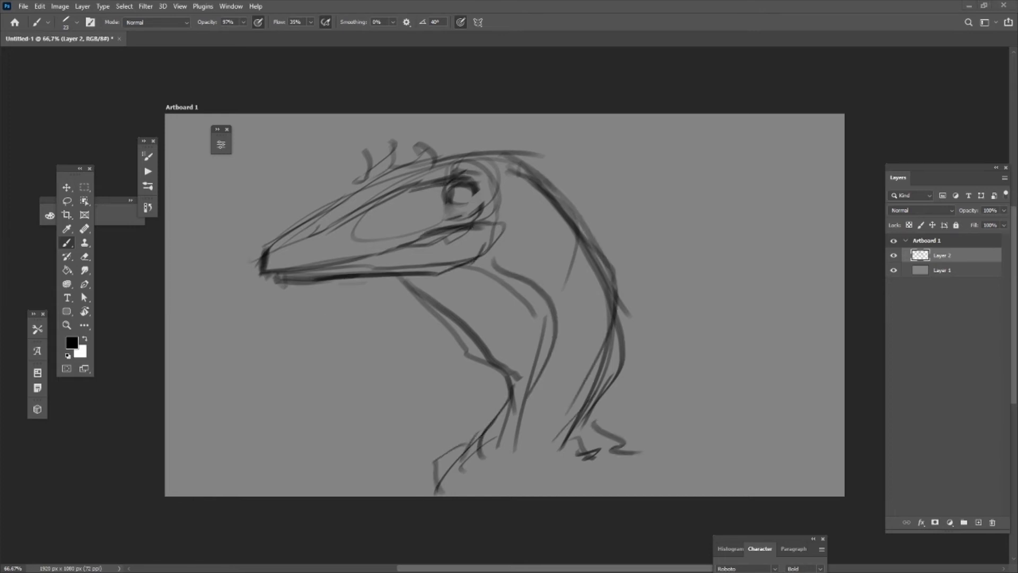
pyautogui.moveTo(315, 263); pyautogui.dragTo(477, 229)
# Step: Flip the sketch horizontally so the head faces right
pyautogui.hotkey('ctrl', 't')
pyautogui.rightClick(343, 354)
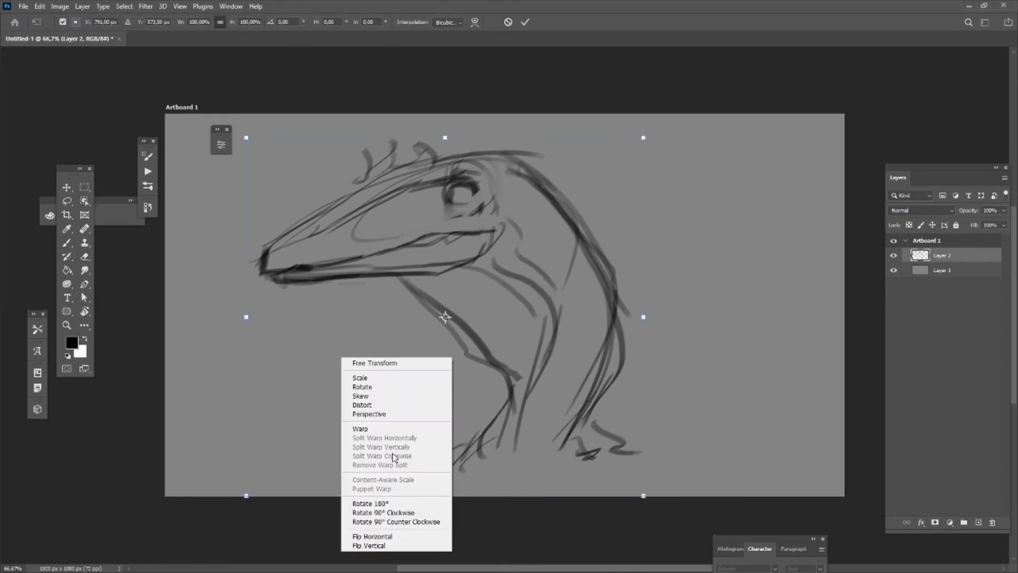
pyautogui.click(372, 539)
pyautogui.press('Return')
# Step: Fill the background layer brown and add a soft light stroke at upper left
pyautogui.press('c')
pyautogui.click(72, 342)
pyautogui.click(859, 132)
pyautogui.hotkey('alt', 'BackSpace')
pyautogui.press('b')
pyautogui.moveTo(250, 223)
pyautogui.mouseDown()
pyautogui.moveTo(287, 276)
pyautogui.moveTo(637, 297)
pyautogui.mouseUp()
# Step: Paint a broad dark green band across the background
pyautogui.click(72, 343)
pyautogui.click(667, 220)
pyautogui.click(853, 136)
pyautogui.moveTo(233, 307); pyautogui.dragTo(637, 297)
# Step: On a new layer, block in the head and neck in purple
pyautogui.hotkey('ctrl', 'shift', 'alt', 'n')
pyautogui.click(73, 343)
pyautogui.click(690, 223)
pyautogui.click(853, 132)
pyautogui.moveTo(319, 238); pyautogui.dragTo(361, 297)
pyautogui.moveTo(297, 414); pyautogui.dragTo(460, 242)
# Step: Paint lighter strokes on the neck and red onto the throat
pyautogui.click(67, 22)
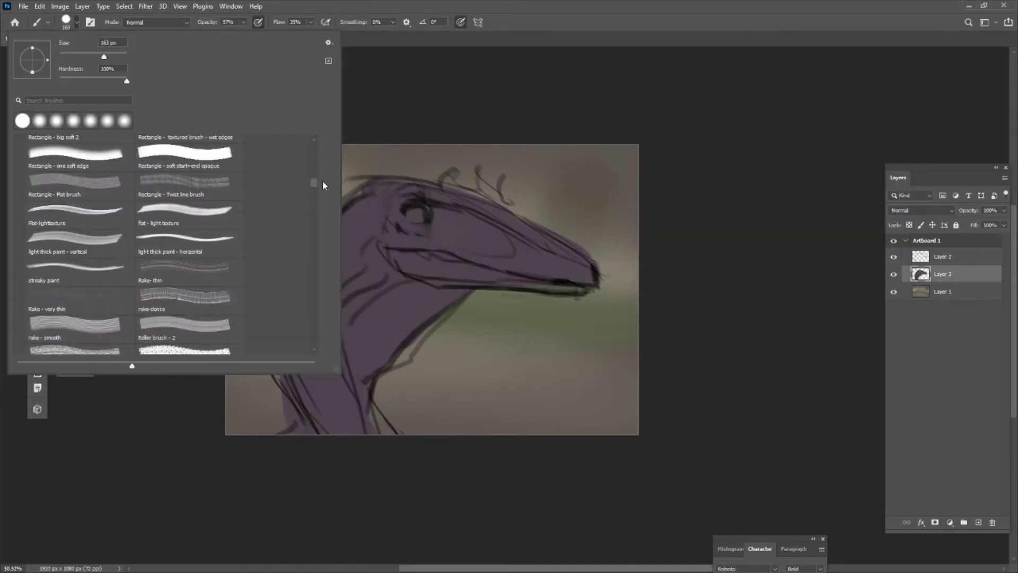
pyautogui.moveTo(318, 414); pyautogui.dragTo(382, 254)
pyautogui.press('i')
pyautogui.click(72, 343)
pyautogui.click(776, 142)
pyautogui.click(870, 134)
pyautogui.moveTo(366, 372); pyautogui.dragTo(413, 299)
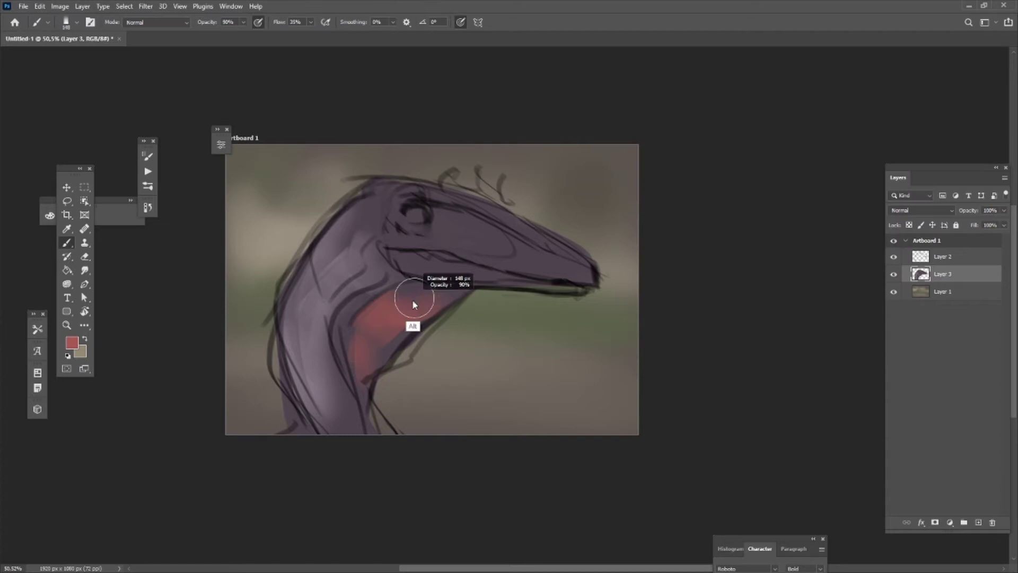
# Step: Paint the head blue and the snout a lighter pink
pyautogui.click(72, 342)
pyautogui.click(654, 174)
pyautogui.click(778, 197)
pyautogui.press('Return')
pyautogui.press('b')
pyautogui.moveTo(391, 214); pyautogui.dragTo(531, 243)
pyautogui.click(909, 225)
pyautogui.keyDown('alt'); pyautogui.click(438, 276); pyautogui.keyUp('alt')
pyautogui.moveTo(583, 275)
pyautogui.mouseDown()
pyautogui.moveTo(510, 249)
pyautogui.moveTo(597, 286)
pyautogui.mouseUp()
# Step: On a new Linear Dodge (Add) layer, paint pale highlights on crest, snout and throat
pyautogui.hotkey('ctrl', 'shift', 'n')
pyautogui.press('Return')
pyautogui.hotkey('shift', 'alt', 'a')
pyautogui.moveTo(445, 175); pyautogui.dragTo(509, 191)
pyautogui.keyDown('alt'); pyautogui.click(440, 325); pyautogui.keyUp('alt')
pyautogui.moveTo(441, 325); pyautogui.dragTo(377, 424)
pyautogui.scroll(-2, 432, 289)
# Step: In Normal mode at full opacity, paint small light teeth and cream crest feathers
pyautogui.hotkey('shift', 'alt', 'n')
pyautogui.press('0')
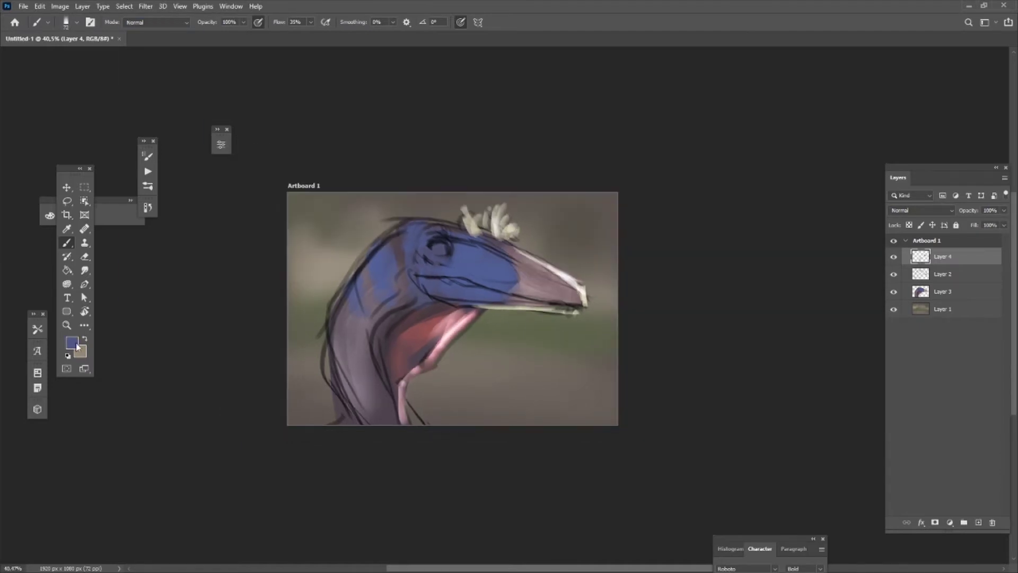
pyautogui.moveTo(474, 286); pyautogui.dragTo(487, 292)
pyautogui.scroll(3, 476, 281)
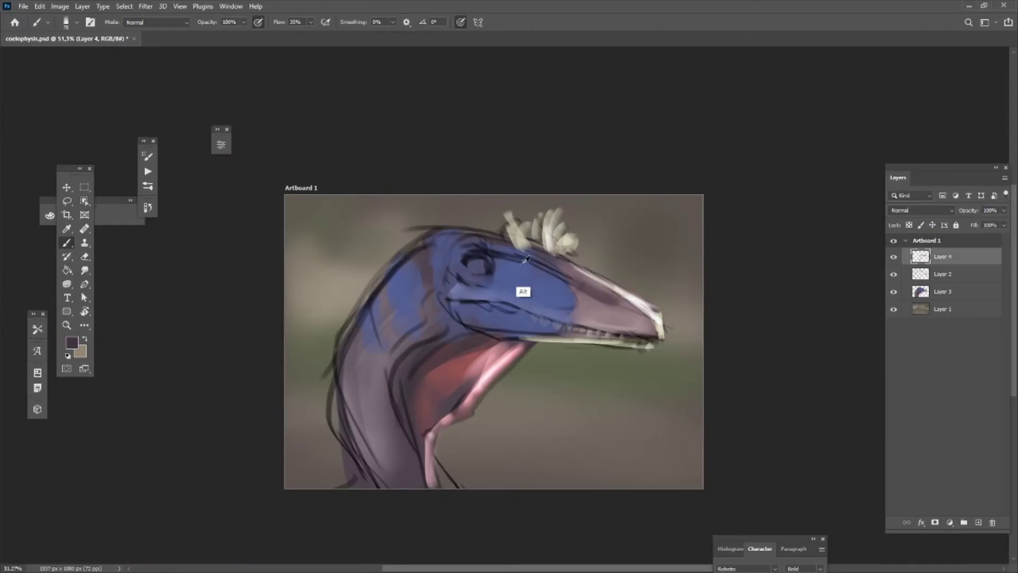
pyautogui.keyDown('alt'); pyautogui.click(551, 233); pyautogui.keyUp('alt')
pyautogui.moveTo(398, 244)
pyautogui.mouseDown()
pyautogui.moveTo(472, 215)
pyautogui.moveTo(578, 254)
pyautogui.mouseUp()
# Step: Add a pinkish eye ring, then darken neck, jaw and eye with navy in Multiply
pyautogui.click(72, 343)
pyautogui.click(825, 118)
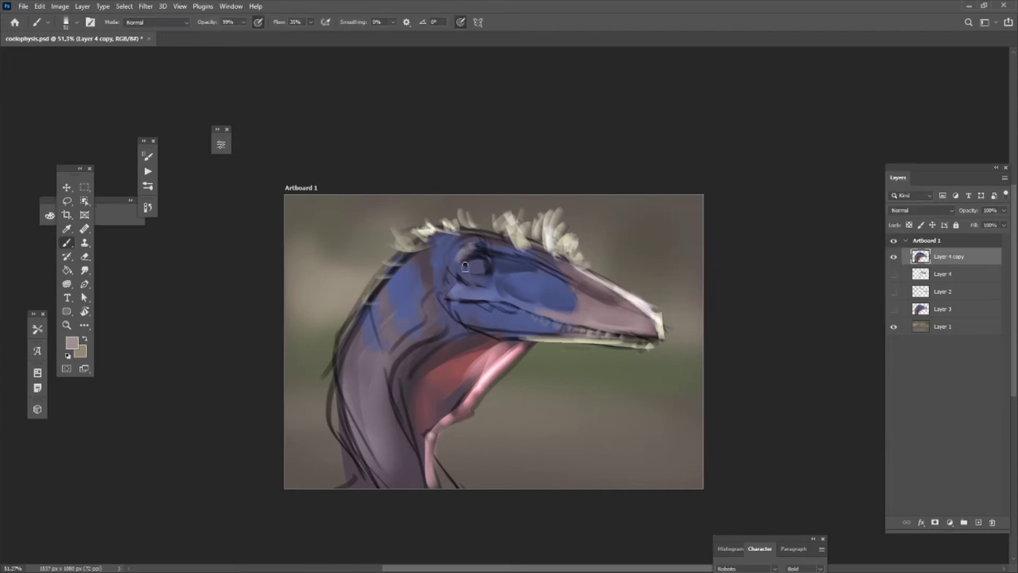
pyautogui.moveTo(466, 266); pyautogui.dragTo(494, 265)
pyautogui.keyDown('alt'); pyautogui.click(503, 281); pyautogui.keyUp('alt')
pyautogui.hotkey('alt', 'shift', 'm')
pyautogui.moveTo(410, 297); pyautogui.dragTo(401, 416)
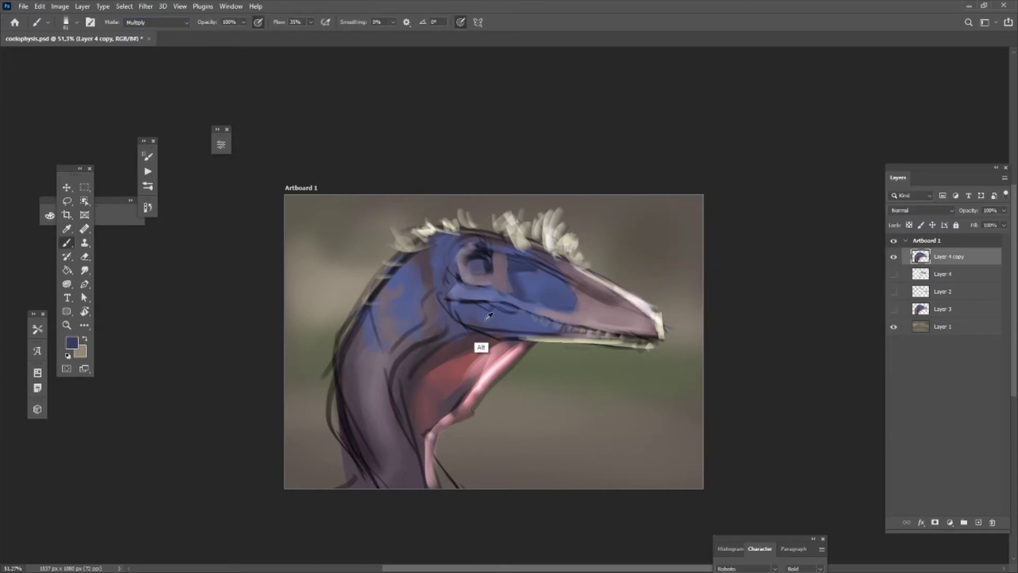
pyautogui.moveTo(546, 318); pyautogui.dragTo(448, 269)
# Step: Flip the merged painting horizontally so the head faces left
pyautogui.hotkey('ctrl', 't')
pyautogui.rightClick(430, 359)
pyautogui.click(467, 545)
pyautogui.press('Return')
# Step: Push the neck into a new curve in Liquify
pyautogui.hotkey('ctrl', 'shift', 'x')
pyautogui.moveTo(466, 381); pyautogui.dragTo(456, 414)
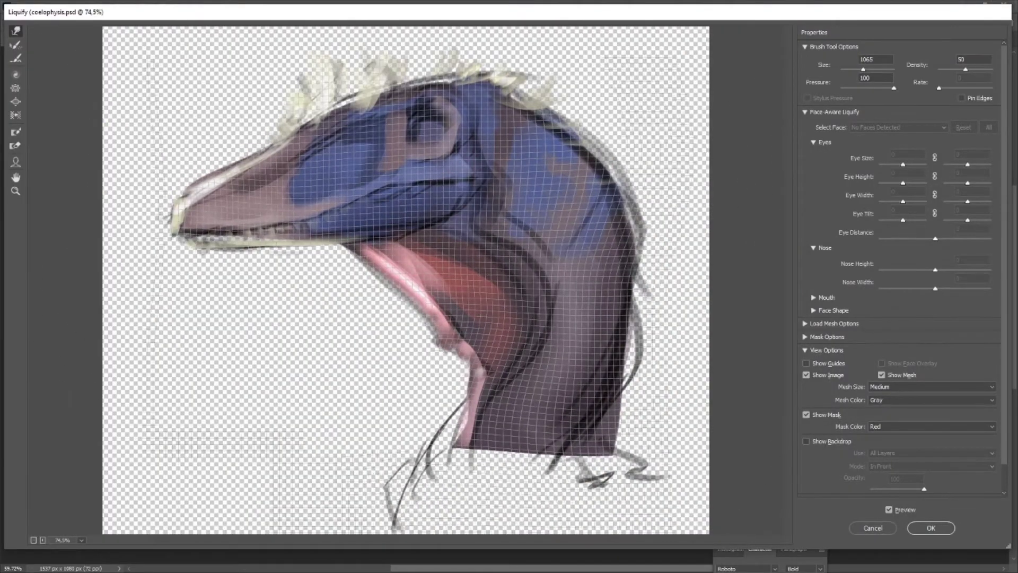
pyautogui.press('Return')
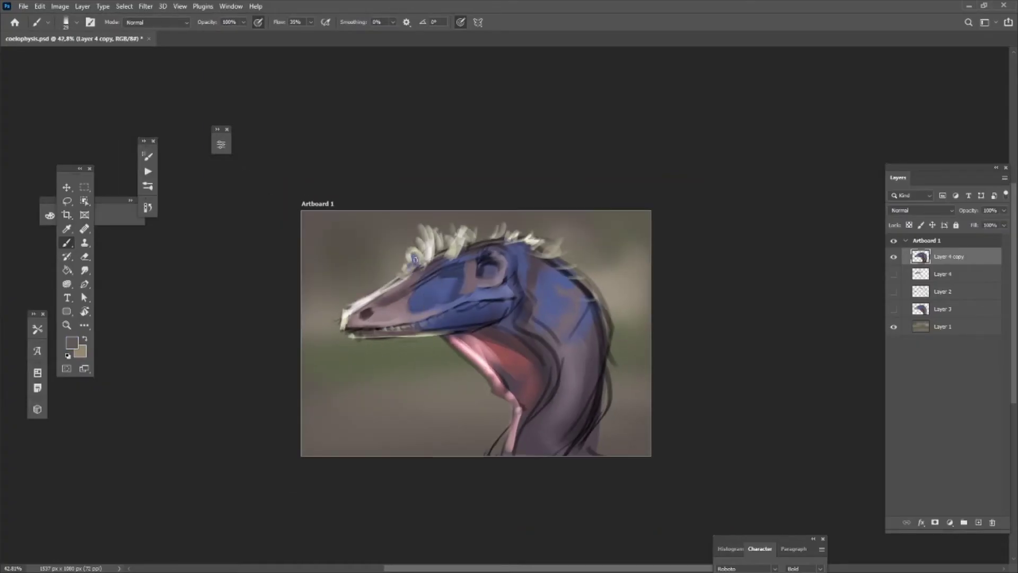
# Step: Add light grey strokes to the crest at reduced opacity
pyautogui.press('9')
pyautogui.press('8')
pyautogui.keyDown('alt'); pyautogui.click(414, 257); pyautogui.keyUp('alt')
pyautogui.moveTo(422, 259); pyautogui.dragTo(465, 246)
pyautogui.press('e')
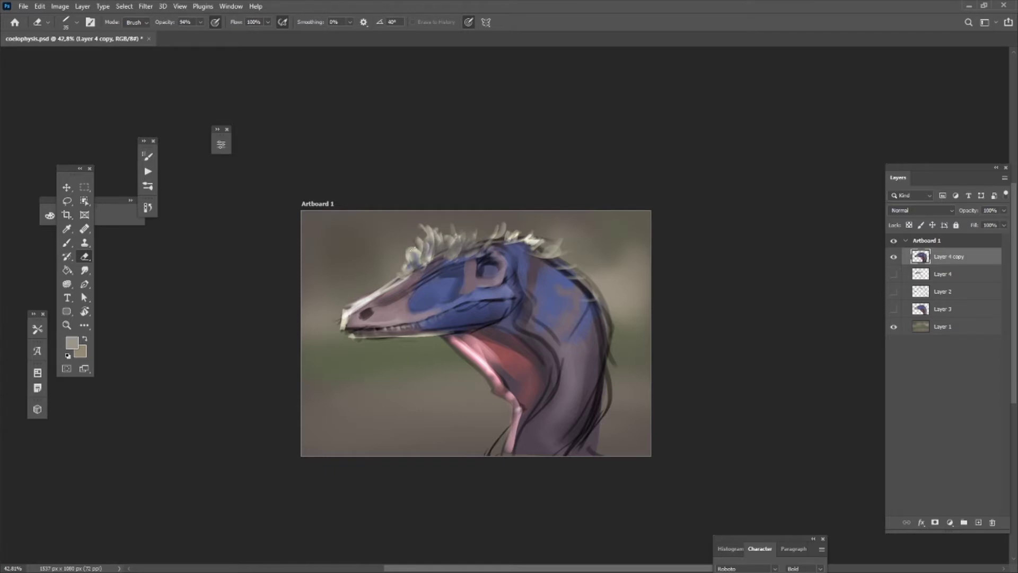
# Step: Paint the eye yellow and add a reddish Multiply shadow beside it
pyautogui.press('i')
pyautogui.click(774, 245)
pyautogui.press('Return')
pyautogui.click(486, 265)
pyautogui.scroll(3, 485, 265)
pyautogui.hotkey('shift', 'alt', 'm')
pyautogui.moveTo(469, 312); pyautogui.dragTo(466, 303)
# Step: Paint light blue on the head crest and top of the head
pyautogui.keyDown('alt'); pyautogui.click(329, 282); pyautogui.keyUp('alt')
pyautogui.moveTo(480, 225); pyautogui.dragTo(552, 218)
pyautogui.moveTo(557, 366); pyautogui.dragTo(565, 372)
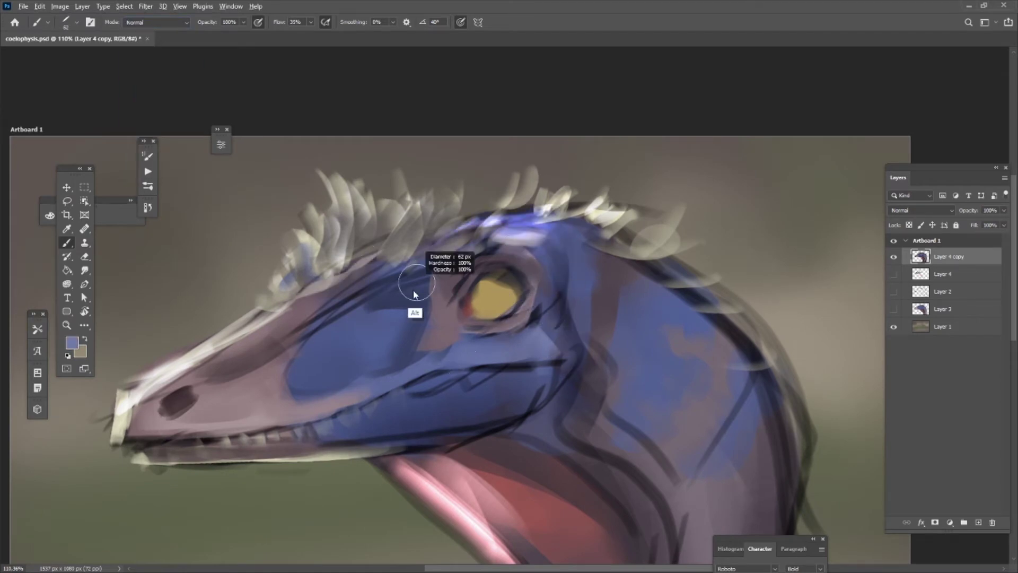
pyautogui.keyDown('alt'); pyautogui.click(553, 329); pyautogui.keyUp('alt')
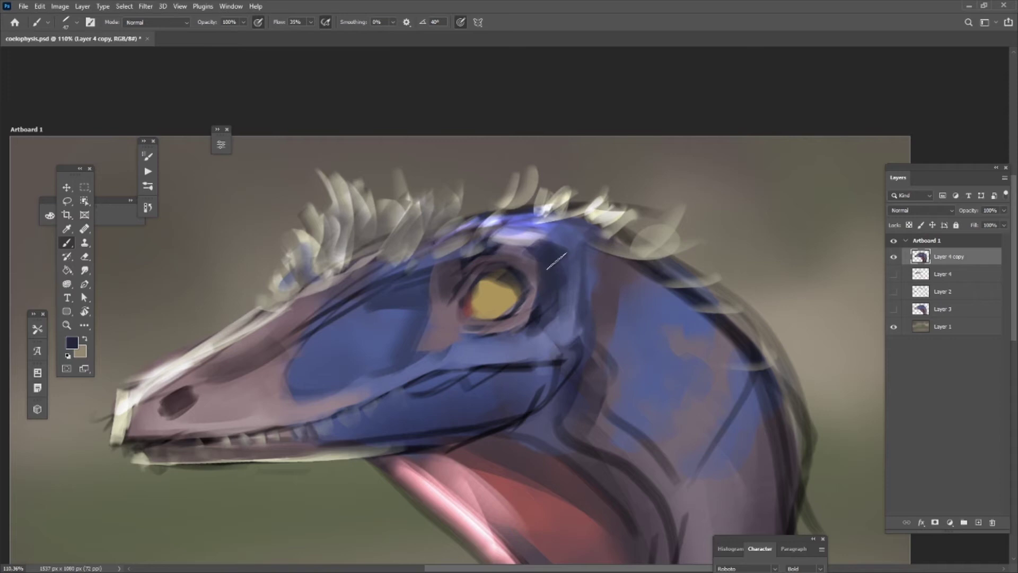
pyautogui.scroll(-3, 533, 448)
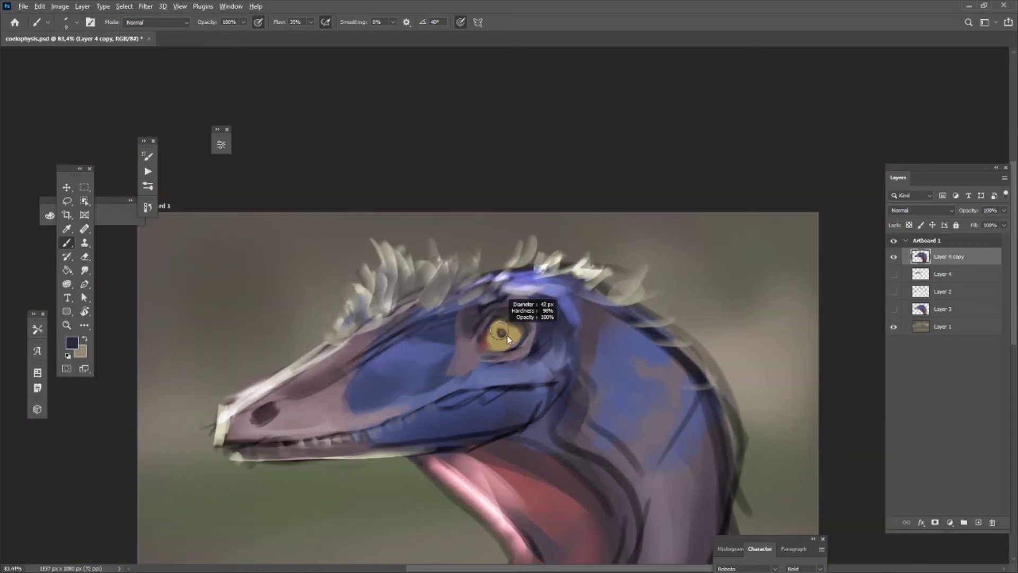
# Step: Smudge the blue under the jaw down into the pink throat
pyautogui.keyDown('alt'); pyautogui.click(273, 444); pyautogui.keyUp('alt')
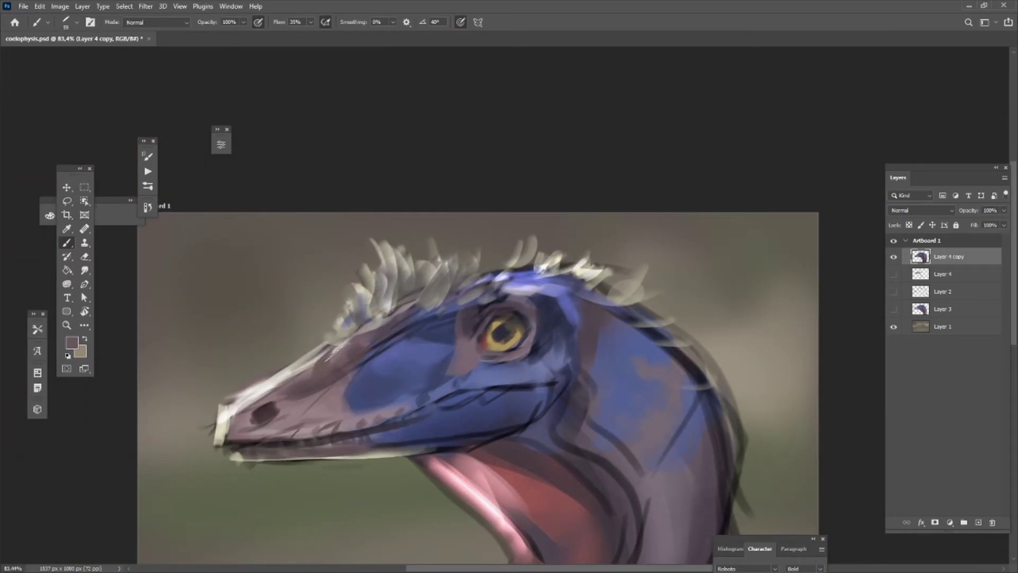
pyautogui.keyDown('alt'); pyautogui.click(510, 454); pyautogui.keyUp('alt')
pyautogui.moveTo(502, 483)
pyautogui.mouseDown()
pyautogui.moveTo(442, 408)
pyautogui.moveTo(345, 372)
pyautogui.mouseUp()
pyautogui.press('r')
pyautogui.moveTo(457, 361); pyautogui.dragTo(382, 366)
pyautogui.press('b')
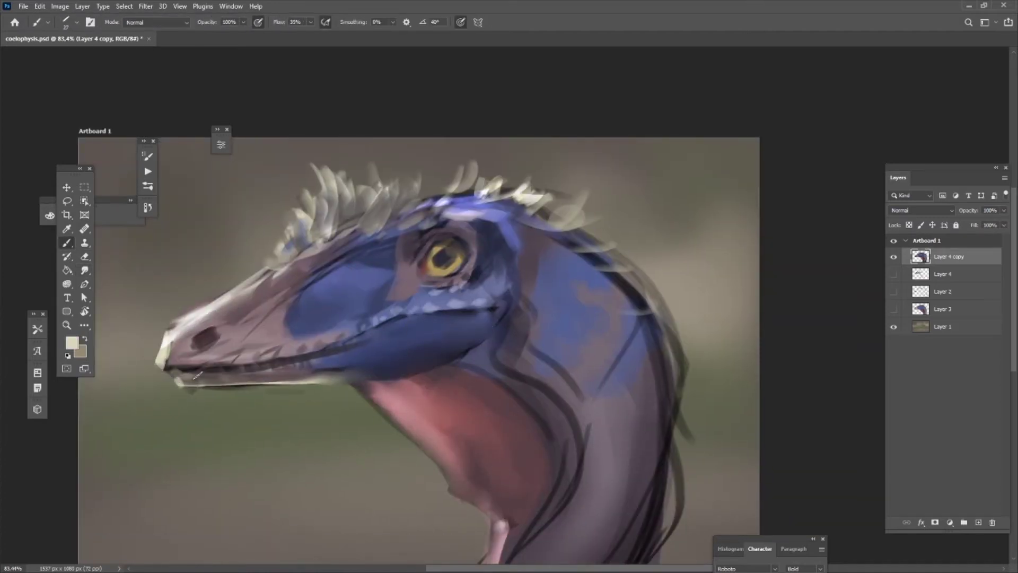
# Step: Brighten the crest with light grey strokes in Screen mode
pyautogui.scroll(-5, 447, 365)
pyautogui.scroll(2, 454, 301)
pyautogui.keyDown('alt'); pyautogui.click(455, 318); pyautogui.keyUp('alt')
pyautogui.hotkey('shift', 'alt', 's')
pyautogui.keyDown('alt'); pyautogui.click(412, 298); pyautogui.keyUp('alt')
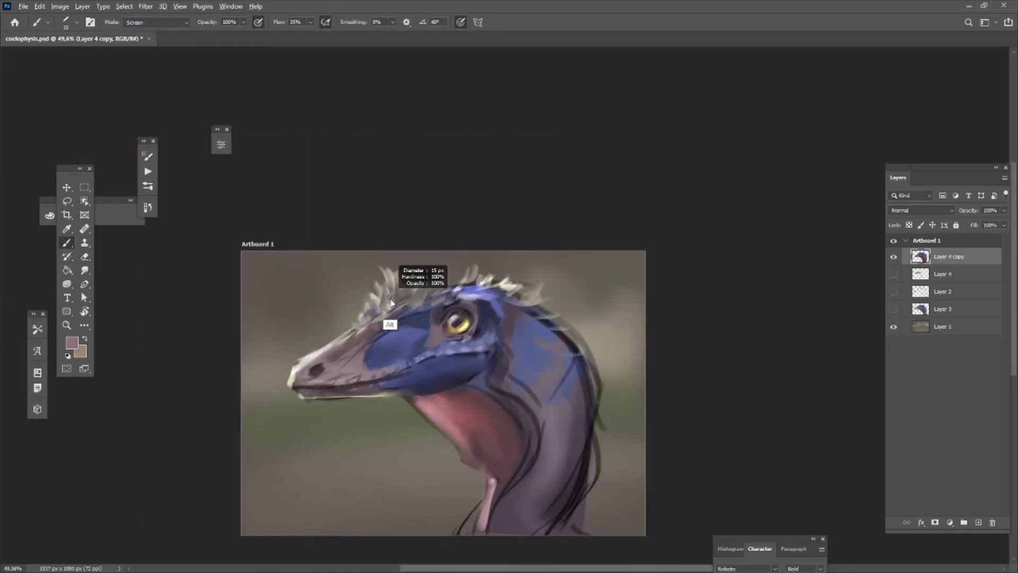
pyautogui.moveTo(460, 282); pyautogui.dragTo(468, 271)
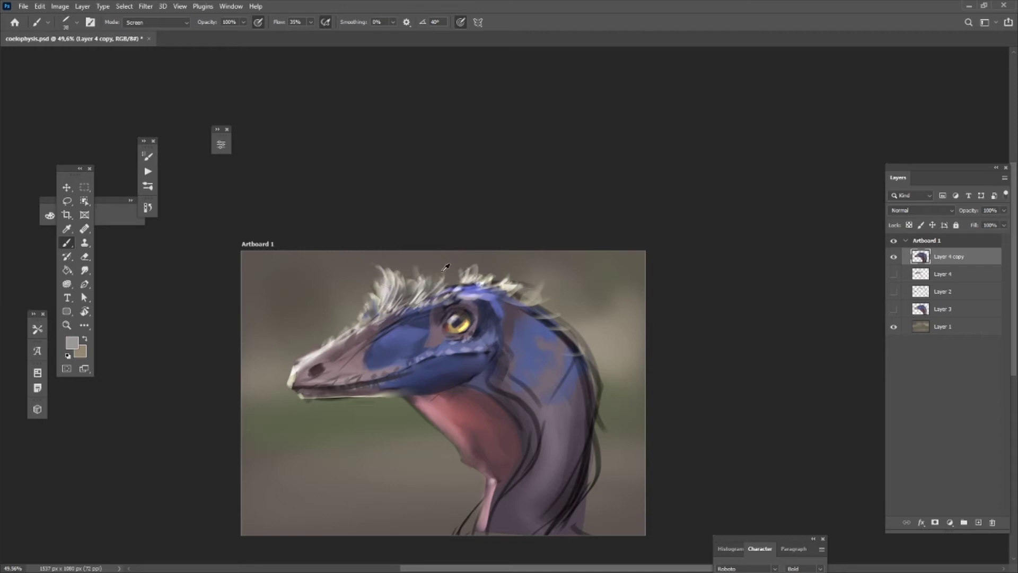
# Step: Mirror the canvas and add bluish streaks on the head top, upper neck and back of head
pyautogui.press('h')
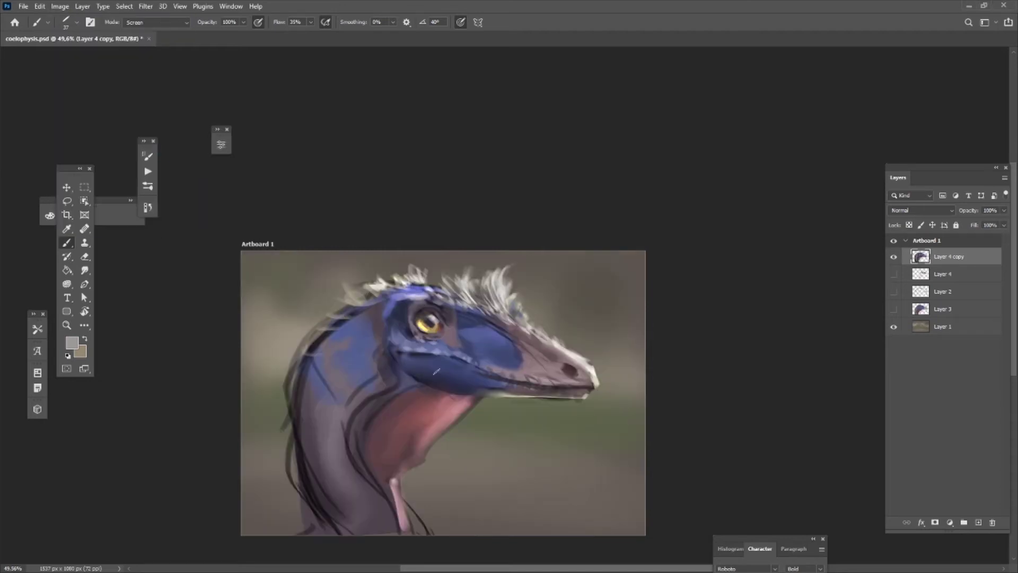
pyautogui.moveTo(356, 307); pyautogui.dragTo(438, 289)
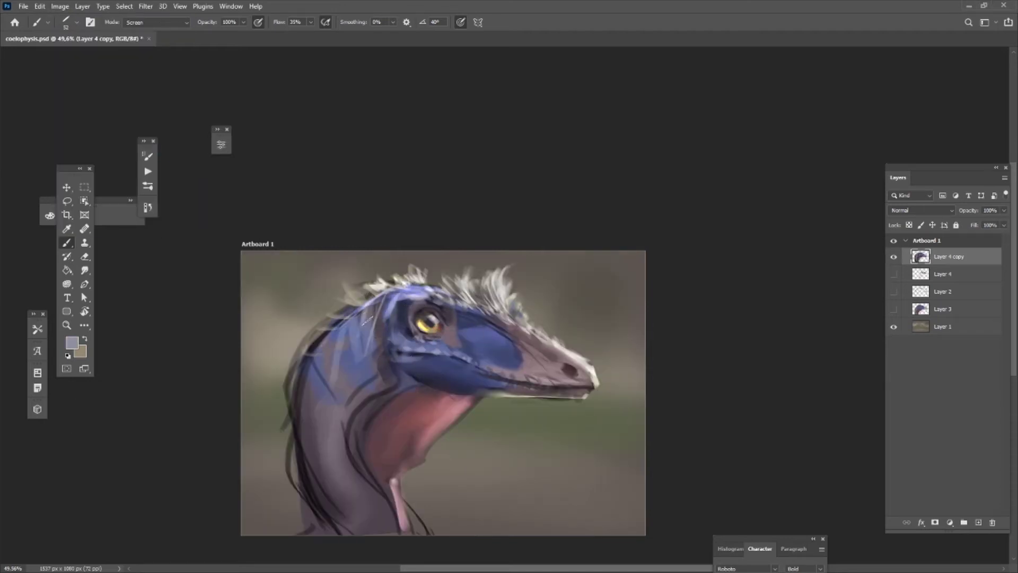
pyautogui.moveTo(367, 321); pyautogui.dragTo(318, 387)
pyautogui.moveTo(324, 425)
pyautogui.mouseDown()
pyautogui.moveTo(362, 346)
pyautogui.moveTo(294, 388)
pyautogui.mouseUp()
# Step: Smudge to soften the dark lines along the neck
pyautogui.press('r')
pyautogui.moveTo(281, 436)
pyautogui.mouseDown()
pyautogui.moveTo(297, 530)
pyautogui.moveTo(305, 499)
pyautogui.mouseUp()
pyautogui.press('b')
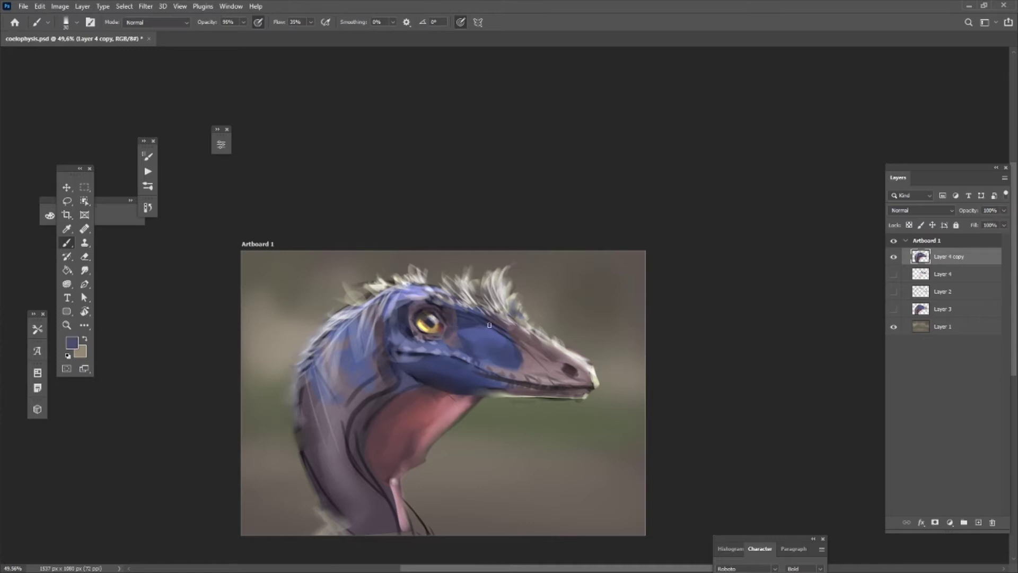
# Step: Mirror-check the canvas, rotate the view, and set a Multiply brush with dark navy from the head
pyautogui.hotkey('ctrl', '+')
pyautogui.press('9')
pyautogui.press('7')
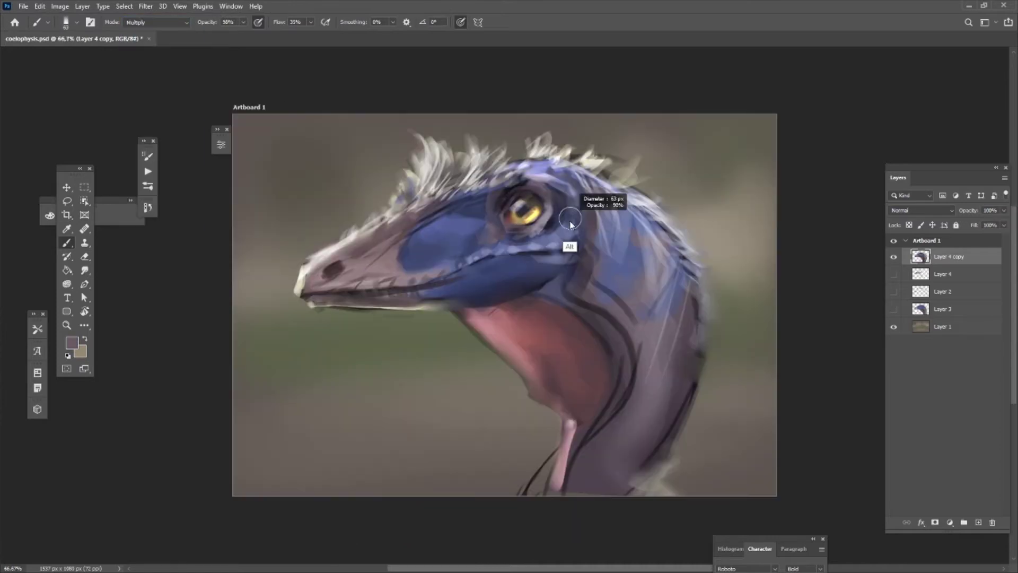
pyautogui.keyDown('alt'); pyautogui.click(492, 298); pyautogui.keyUp('alt')
pyautogui.keyDown('alt'); pyautogui.click(531, 254); pyautogui.keyUp('alt')
pyautogui.moveTo(530, 255)
pyautogui.mouseDown()
pyautogui.moveTo(493, 286)
pyautogui.moveTo(433, 261)
pyautogui.mouseUp()
pyautogui.hotkey('shift', 'alt', 'm')
pyautogui.keyDown('alt'); pyautogui.click(447, 257); pyautogui.keyUp('alt')
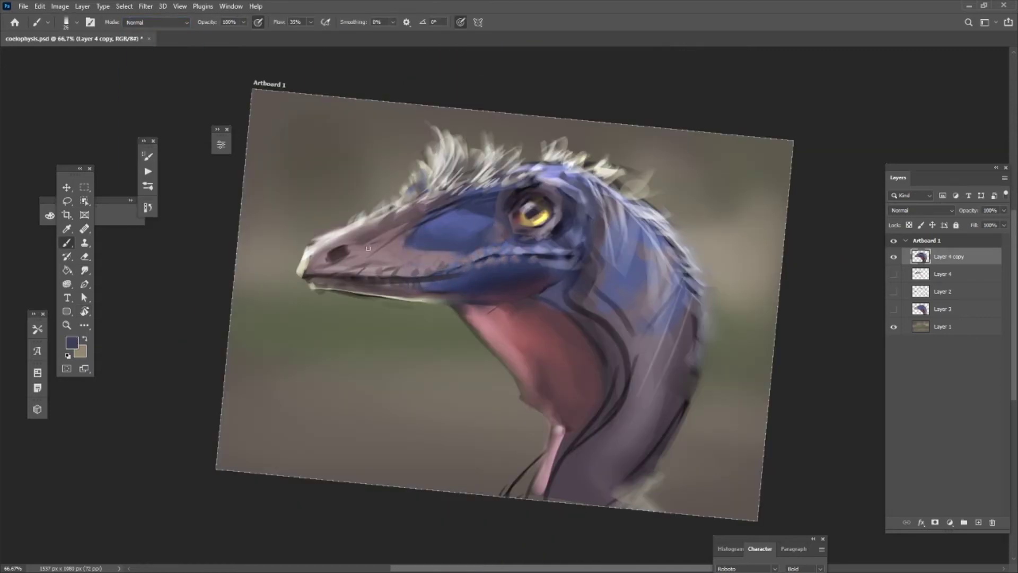
# Step: Sample snout and face colours and paint light Screen strokes on the lower neck at 100% opacity
pyautogui.keyDown('alt'); pyautogui.click(319, 271); pyautogui.keyUp('alt')
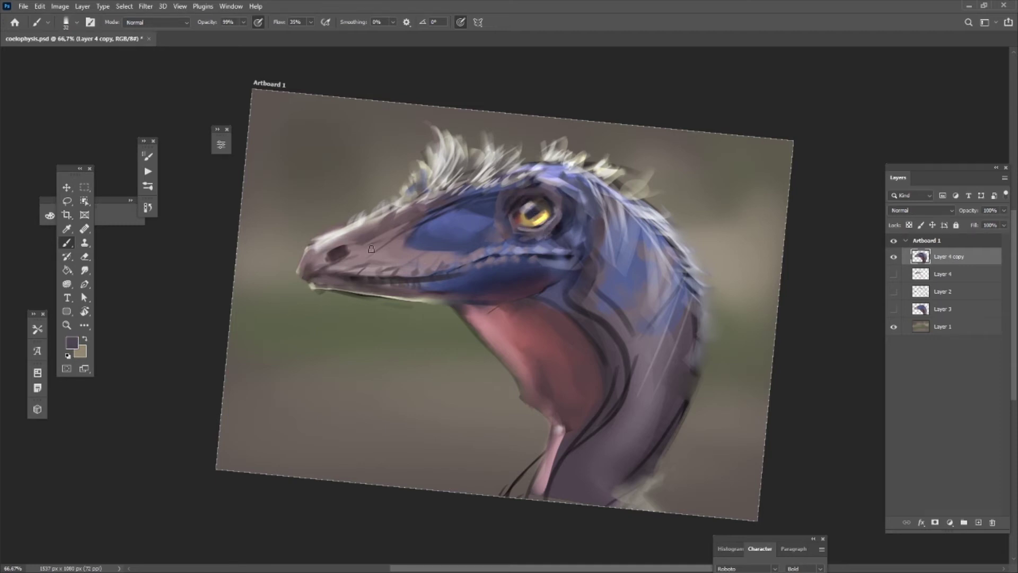
pyautogui.keyDown('alt'); pyautogui.click(462, 210); pyautogui.keyUp('alt')
pyautogui.hotkey('shift', 'alt', 'm')
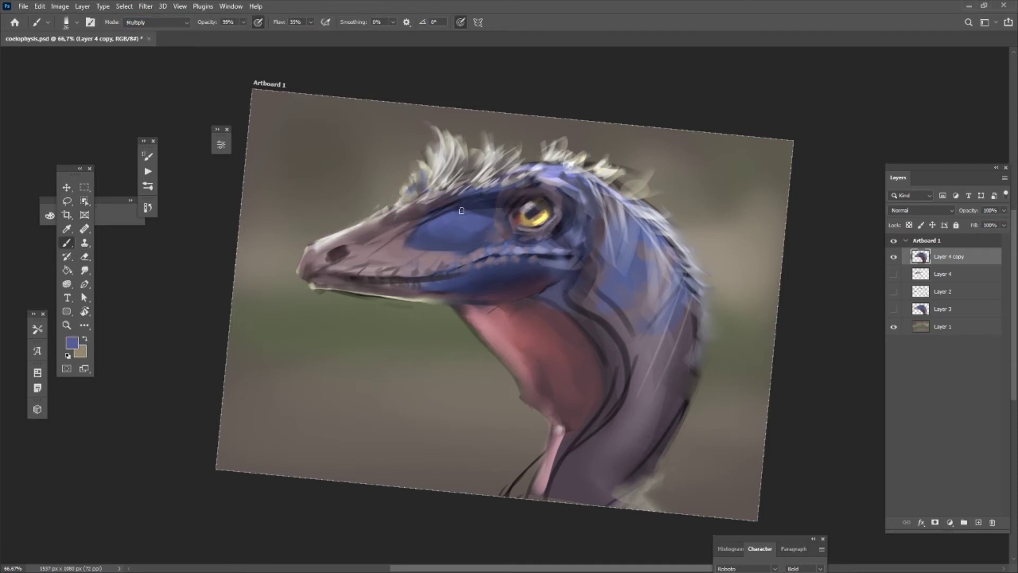
pyautogui.keyDown('alt'); pyautogui.click(361, 271); pyautogui.keyUp('alt')
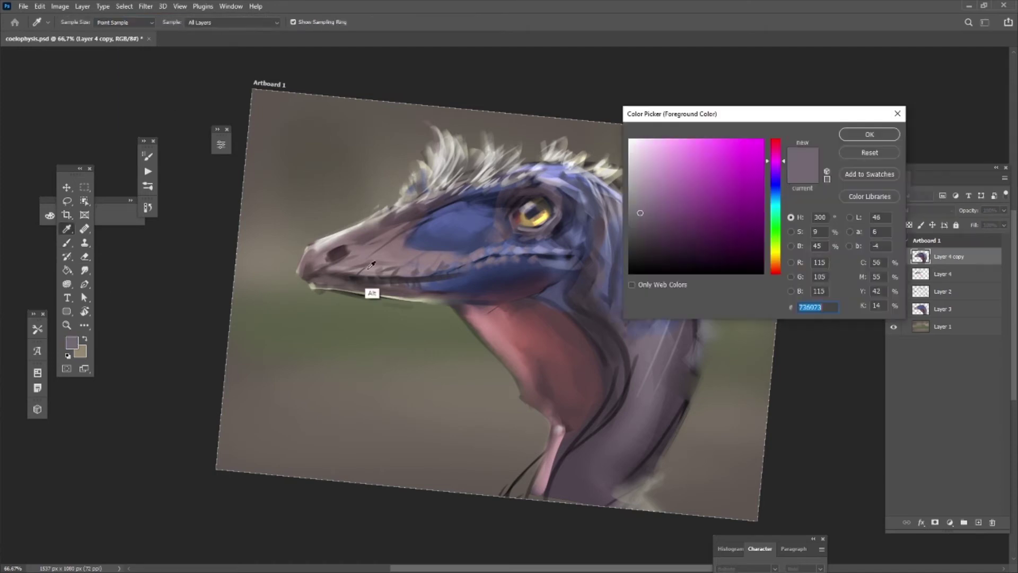
pyautogui.hotkey('shift', 'alt', 's')
pyautogui.press('0')
pyautogui.moveTo(637, 350); pyautogui.dragTo(604, 448)
# Step: Smudge the crest spikes into softer feathers, then mirror the canvas view horizontally
pyautogui.press('r')
pyautogui.moveTo(467, 159); pyautogui.dragTo(510, 155)
pyautogui.press('b')
pyautogui.press('h')
# Step: With a larger Multiply brush, paint blue scale dabs over the neck and head, highlighting toward the crest
pyautogui.keyDown('alt'); pyautogui.click(577, 299); pyautogui.keyUp('alt')
pyautogui.keyDown('alt'); pyautogui.click(480, 221); pyautogui.keyUp('alt')
pyautogui.press(']')
pyautogui.press(']')
pyautogui.press('0')
pyautogui.hotkey('shift', 'alt', 'm')
pyautogui.moveTo(404, 213)
pyautogui.mouseDown()
pyautogui.moveTo(350, 260)
pyautogui.moveTo(342, 318)
pyautogui.mouseUp()
pyautogui.moveTo(362, 265); pyautogui.dragTo(445, 180)
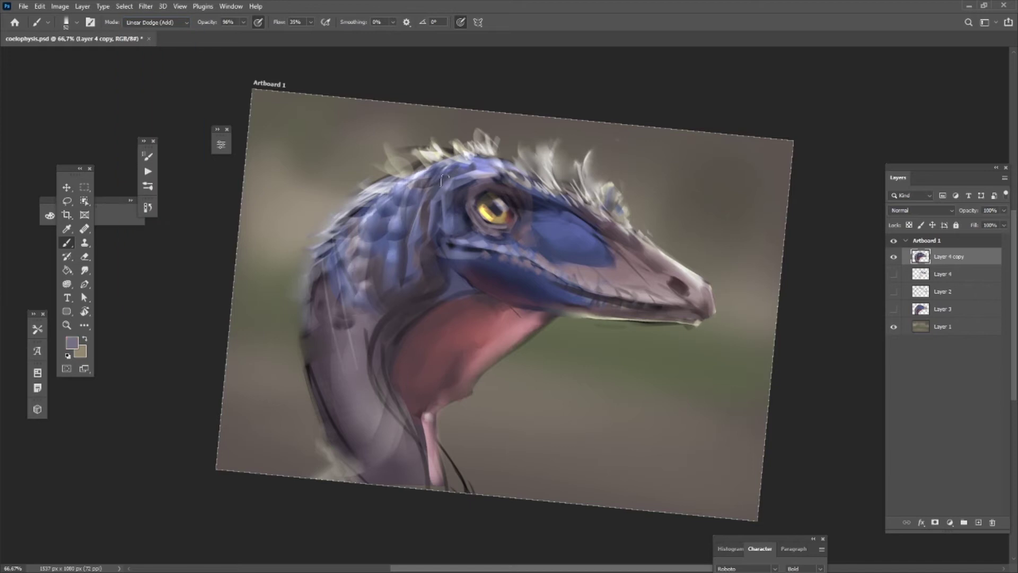
# Step: Sample darker purple and navy head colours and set the brush to Linear Dodge (Add)
pyautogui.hotkey('shift', 'alt', 'n')
pyautogui.press('0')
pyautogui.keyDown('alt'); pyautogui.click(468, 174); pyautogui.keyUp('alt')
pyautogui.keyDown('alt'); pyautogui.click(532, 207); pyautogui.keyUp('alt')
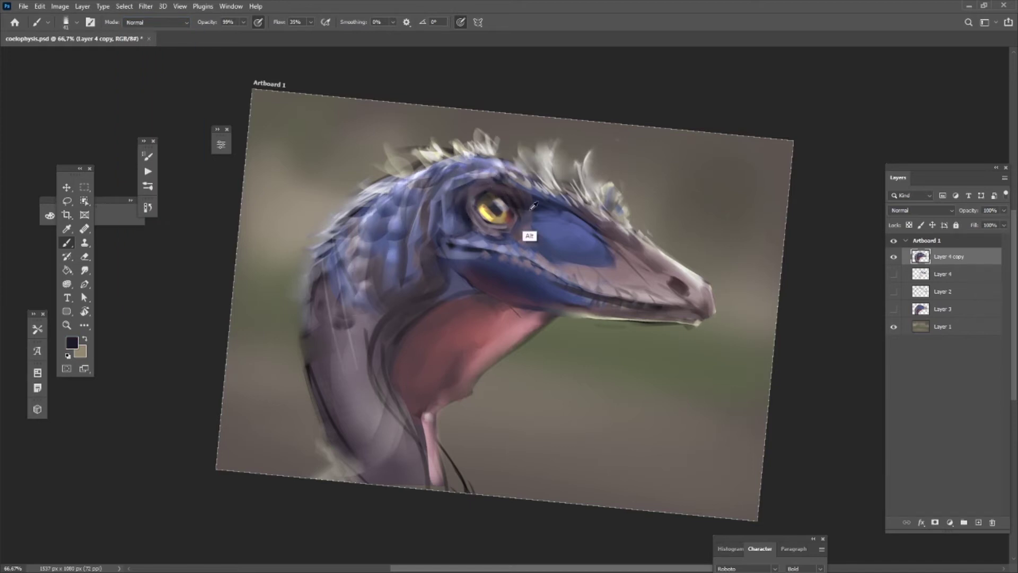
pyautogui.click(154, 21)
pyautogui.click(143, 141)
pyautogui.keyDown('alt'); pyautogui.click(395, 432); pyautogui.keyUp('alt')
pyautogui.keyDown('alt'); pyautogui.click(402, 418); pyautogui.keyUp('alt')
pyautogui.press('r')
pyautogui.press('b')
pyautogui.keyDown('alt'); pyautogui.click(448, 207); pyautogui.keyUp('alt')
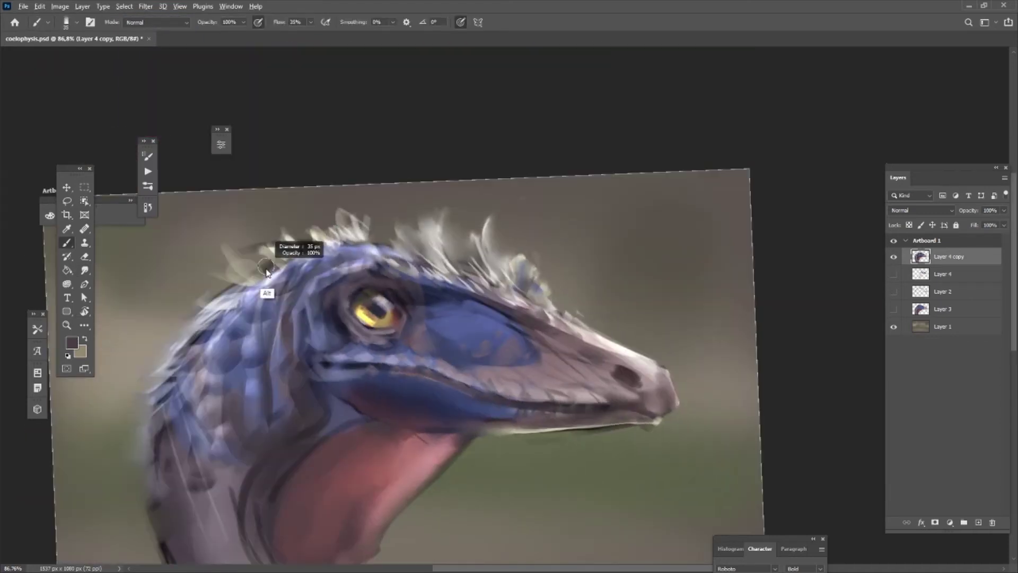
# Step: Paint white feather strokes along the crest and back of the head with a feathery brush preset
pyautogui.click(65, 22)
pyautogui.doubleClick(315, 138)
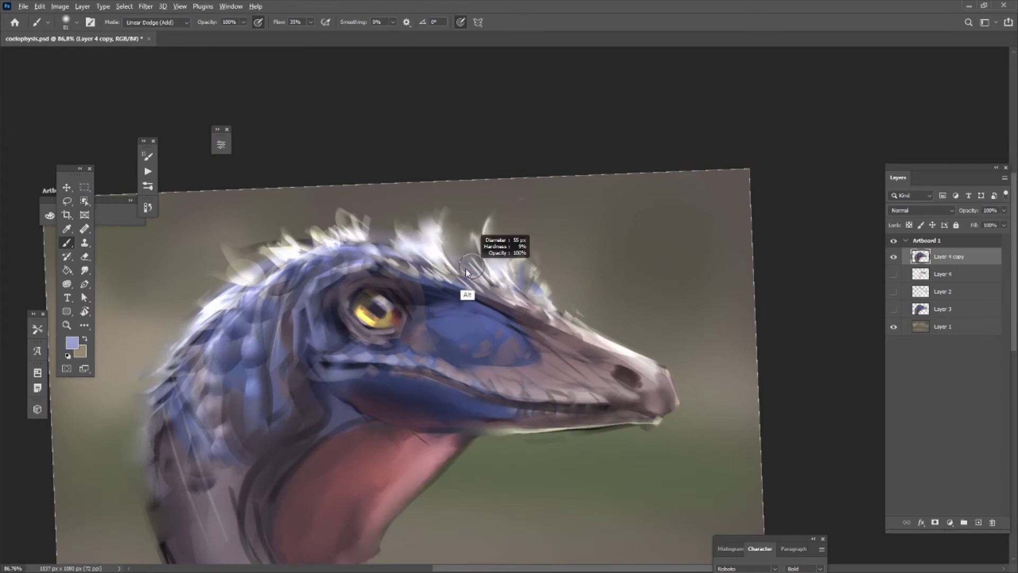
pyautogui.moveTo(465, 269); pyautogui.dragTo(562, 310)
pyautogui.moveTo(281, 245); pyautogui.dragTo(148, 376)
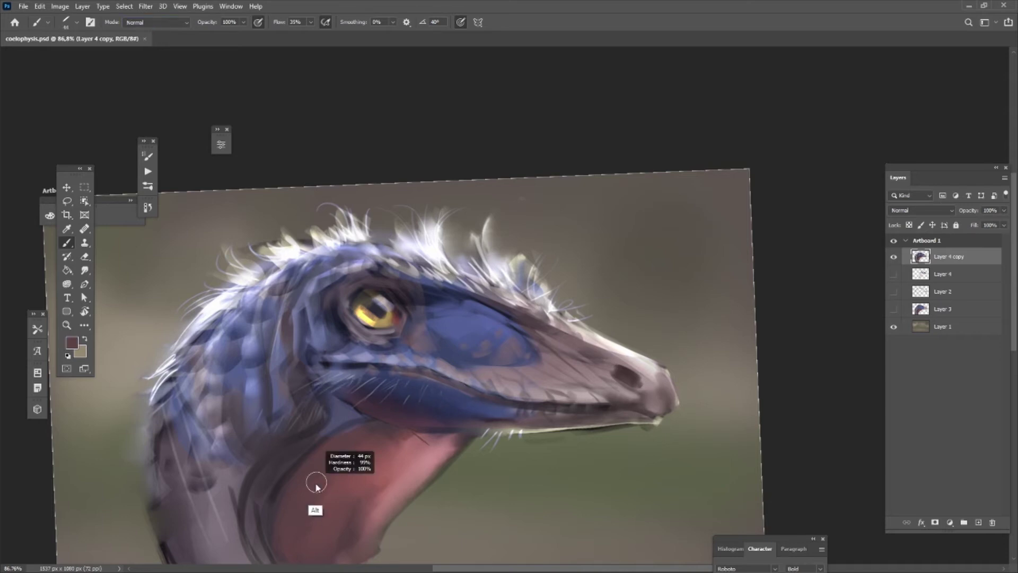
# Step: Paint dark strokes on the neck with a smaller Overlay brush at 58% opacity
pyautogui.rightClick(346, 473)
pyautogui.press('Return')
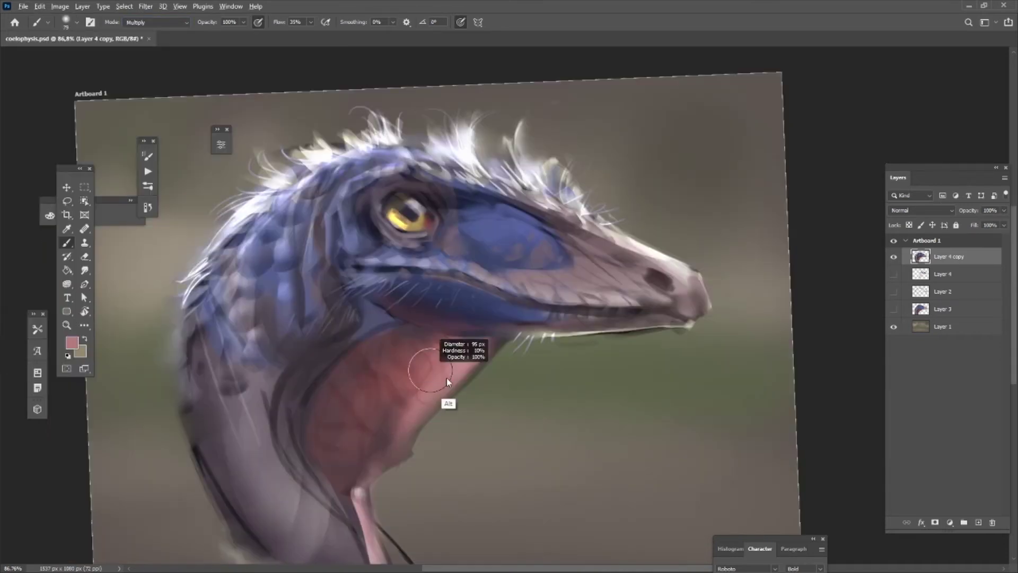
pyautogui.keyDown('alt'); pyautogui.click(275, 348); pyautogui.keyUp('alt')
pyautogui.hotkey('shift', 'alt', 'o')
pyautogui.rightClick(344, 512)
pyautogui.press('Return')
pyautogui.moveTo(265, 383); pyautogui.dragTo(249, 511)
pyautogui.moveTo(276, 447); pyautogui.dragTo(313, 557)
pyautogui.moveTo(318, 245); pyautogui.dragTo(244, 329)
# Step: Add Multiply scale strokes at 100% opacity on the lower neck and throat
pyautogui.click(155, 22)
pyautogui.click(159, 132)
pyautogui.keyDown('alt'); pyautogui.click(364, 192); pyautogui.keyUp('alt')
pyautogui.hotkey('shift', 'alt', 'm')
pyautogui.press('8')
pyautogui.press('8')
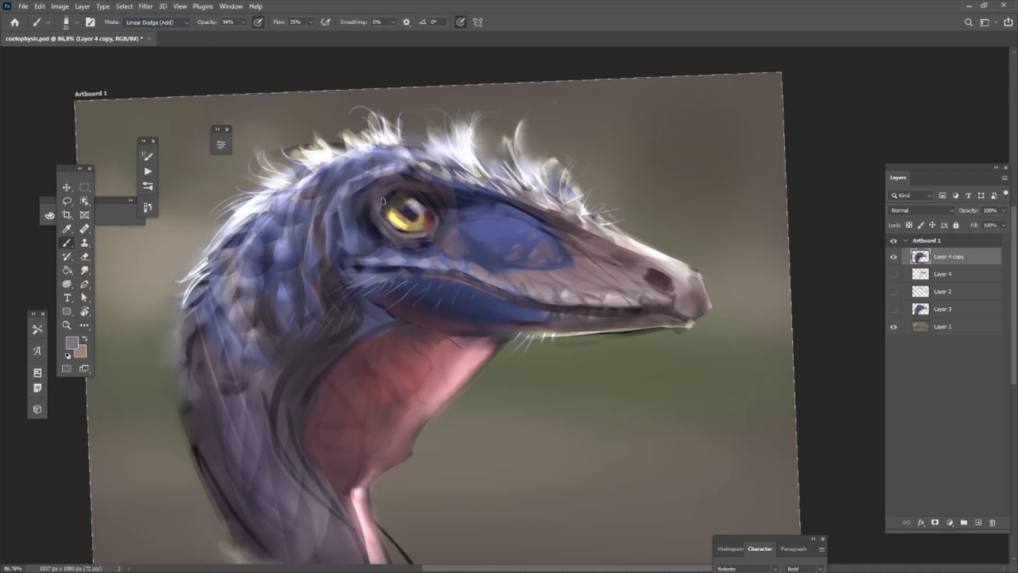
pyautogui.press('0')
pyautogui.moveTo(318, 350)
pyautogui.mouseDown()
pyautogui.moveTo(228, 417)
pyautogui.moveTo(298, 569)
pyautogui.mouseUp()
pyautogui.hotkey('shift', 'alt', 'n')
pyautogui.moveTo(314, 371); pyautogui.dragTo(329, 499)
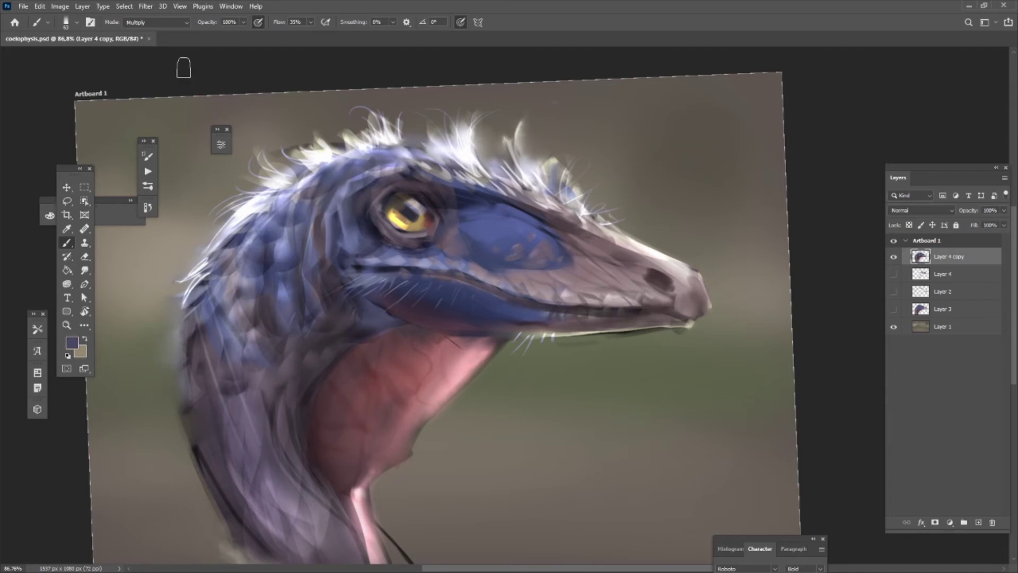
pyautogui.moveTo(318, 297); pyautogui.dragTo(377, 336)
# Step: Add faint Linear Dodge highlights on the snout, deepen the nostril, and brighten strokes across the head
pyautogui.hotkey('shift', 'alt', 'm')
pyautogui.keyDown('alt'); pyautogui.click(515, 315); pyautogui.keyUp('alt')
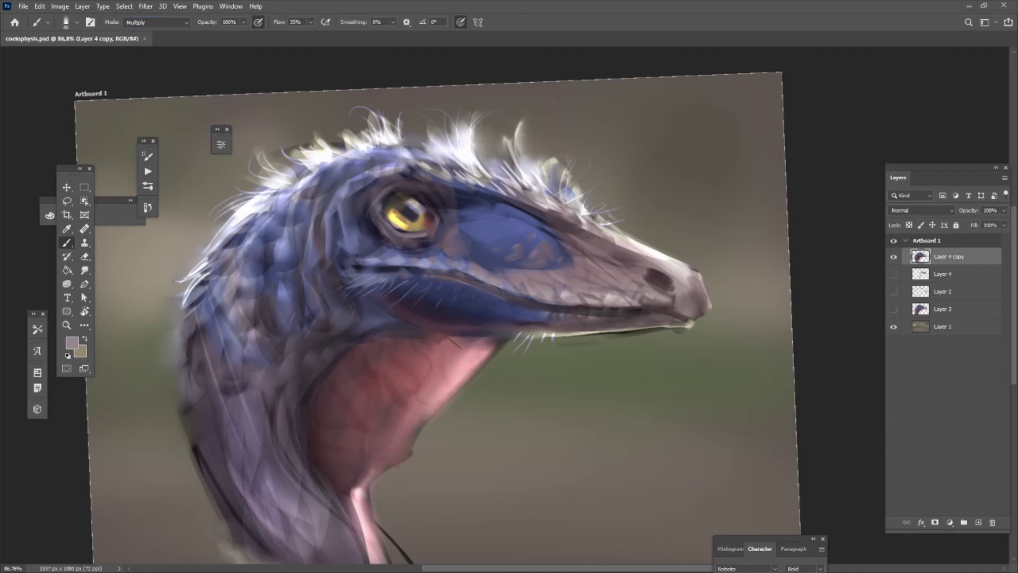
pyautogui.hotkey('shift', 'alt', 'w')
pyautogui.keyDown('alt'); pyautogui.click(503, 278); pyautogui.keyUp('alt')
pyautogui.moveTo(650, 302)
pyautogui.mouseDown()
pyautogui.moveTo(631, 284)
pyautogui.moveTo(671, 286)
pyautogui.mouseUp()
pyautogui.hotkey('shift', 'alt', 'm')
pyautogui.keyDown('alt'); pyautogui.click(681, 298); pyautogui.keyUp('alt')
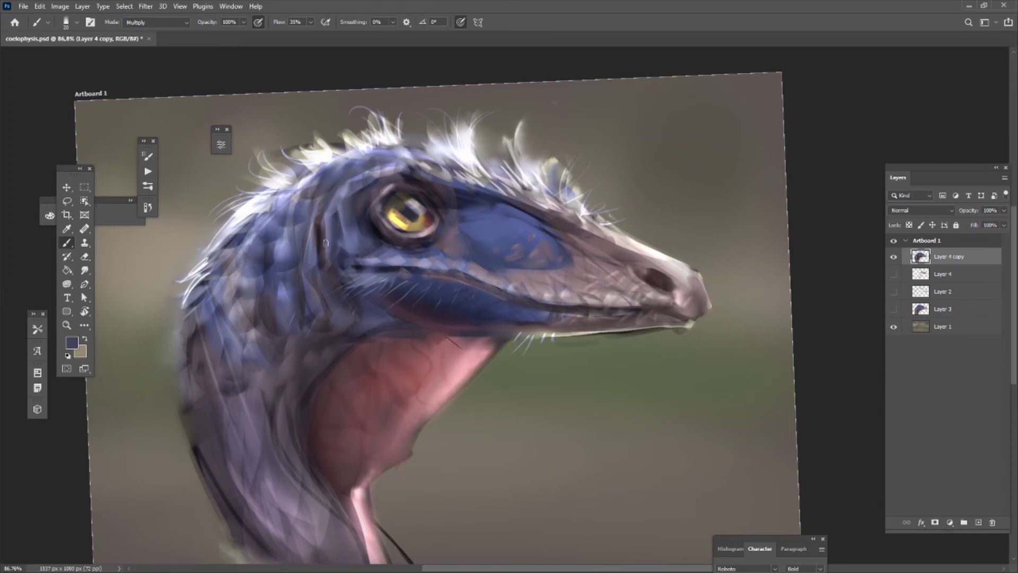
pyautogui.keyDown('alt'); pyautogui.click(365, 175); pyautogui.keyUp('alt')
pyautogui.moveTo(365, 175); pyautogui.dragTo(208, 281)
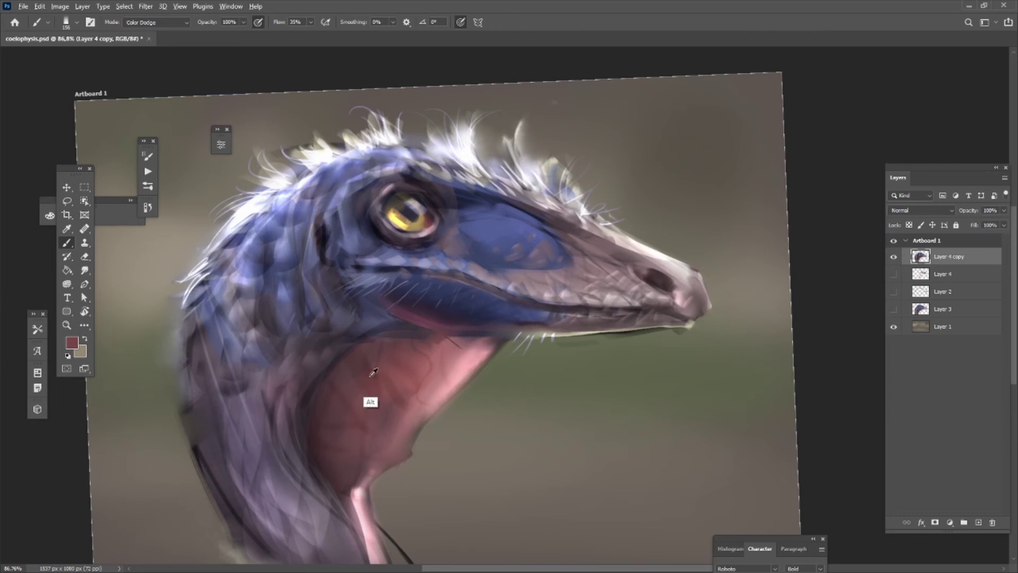
pyautogui.keyDown('alt'); pyautogui.click(371, 398); pyautogui.keyUp('alt')
# Step: Mirror the canvas so the head faces left and sample blues from the head in Normal mode
pyautogui.hotkey('ctrl', 'shift', 'h')
pyautogui.hotkey('shift', 'alt', 'w')
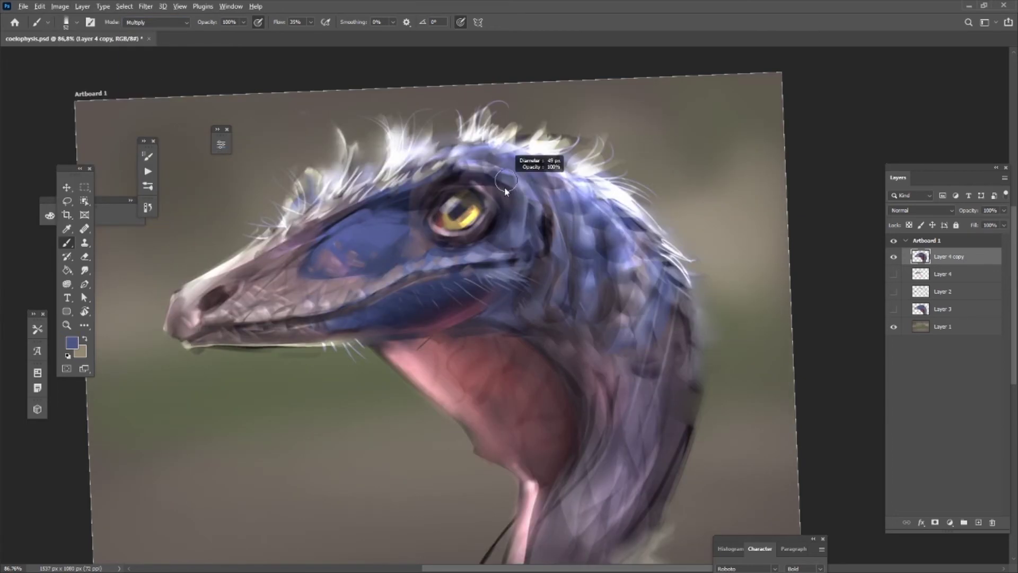
pyautogui.press('0')
pyautogui.keyDown('alt'); pyautogui.click(509, 228); pyautogui.keyUp('alt')
pyautogui.hotkey('shift', 'alt', 'n')
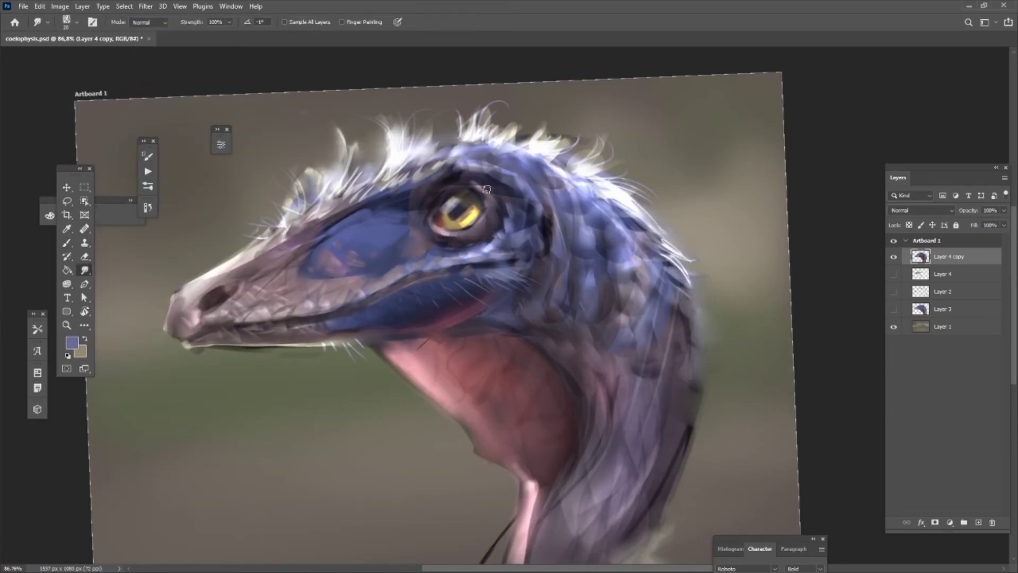
pyautogui.keyDown('alt'); pyautogui.click(668, 259); pyautogui.keyUp('alt')
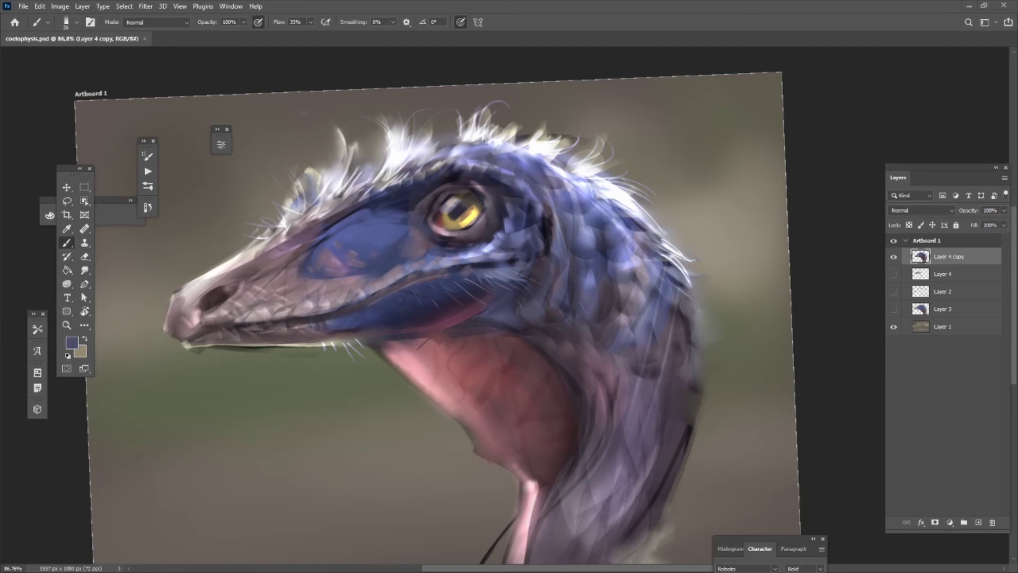
# Step: Paint teeth along the jaw with a small angled brush preset using the swapped colour
pyautogui.click(77, 22)
pyautogui.doubleClick(316, 151)
pyautogui.press('x')
pyautogui.moveTo(342, 318); pyautogui.dragTo(270, 328)
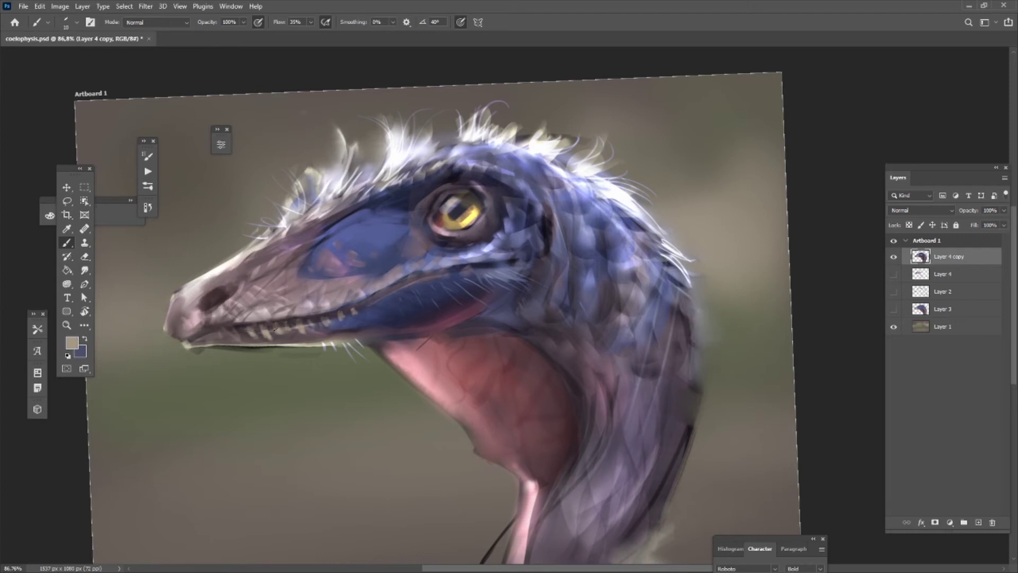
# Step: Darken the blue snout near the eye in Multiply and paint blue scale marks on the lower jaw
pyautogui.hotkey('shift', 'alt', 'm')
pyautogui.moveTo(298, 275); pyautogui.dragTo(467, 334)
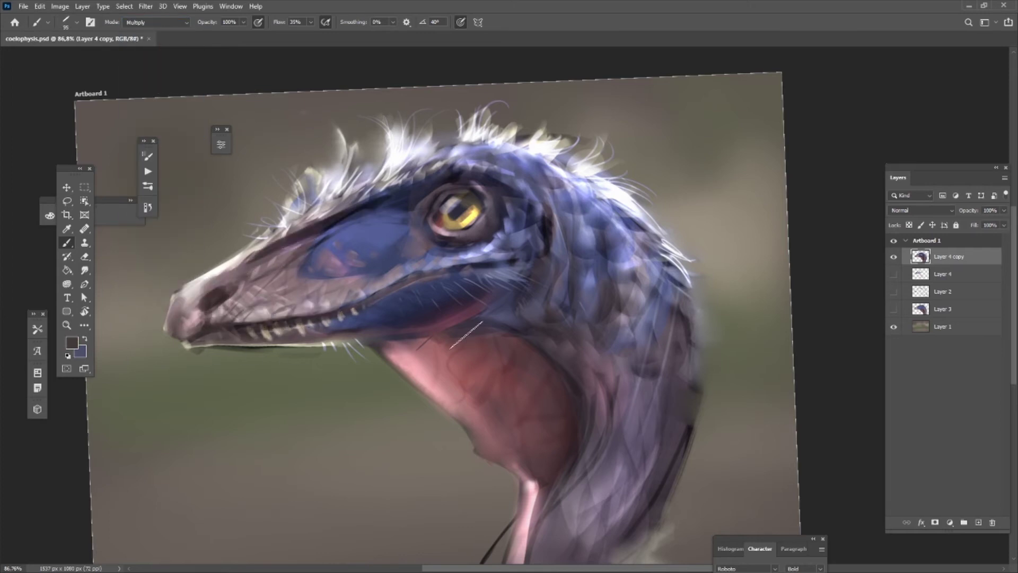
pyautogui.keyDown('alt'); pyautogui.click(366, 287); pyautogui.keyUp('alt')
pyautogui.scroll(1, 366, 287)
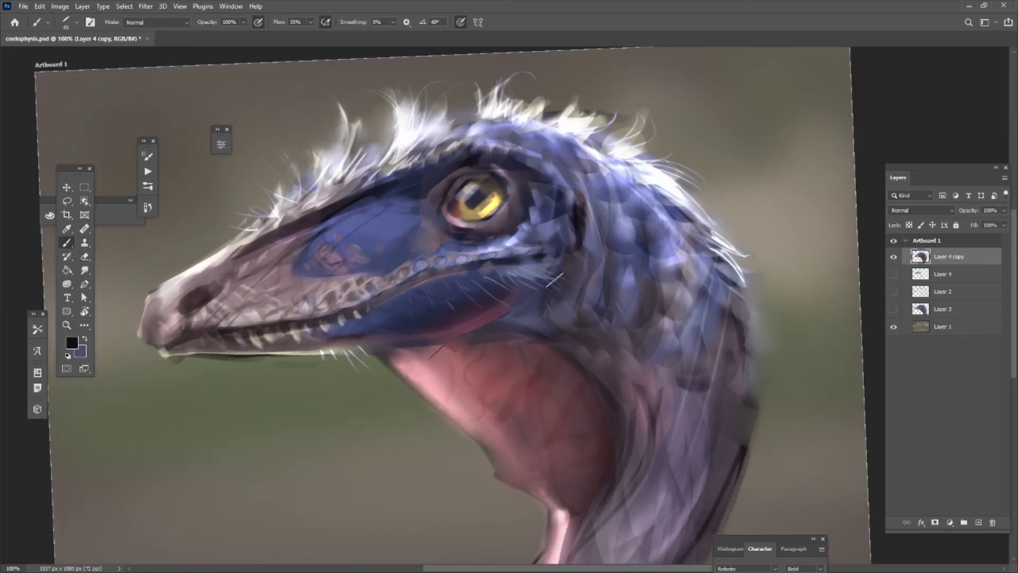
pyautogui.keyDown('alt'); pyautogui.click(555, 278); pyautogui.keyUp('alt')
pyautogui.moveTo(414, 318); pyautogui.dragTo(477, 283)
pyautogui.keyDown('alt'); pyautogui.click(385, 282); pyautogui.keyUp('alt')
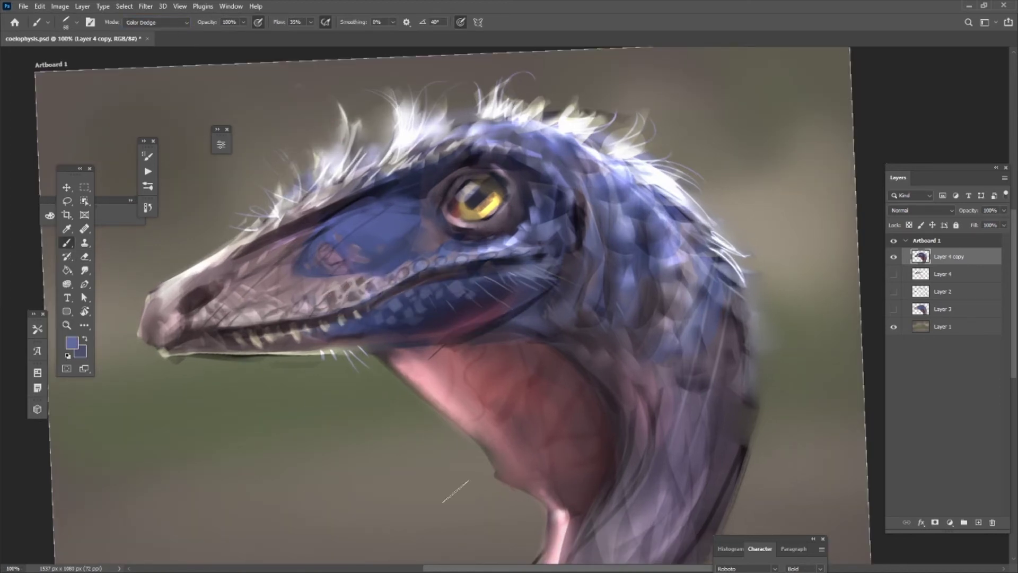
# Step: Reset the view rotation, sample reddish-brown and dark blue, and set the brush to Linear Dodge (Add)
pyautogui.hotkey('ctrl', '0')
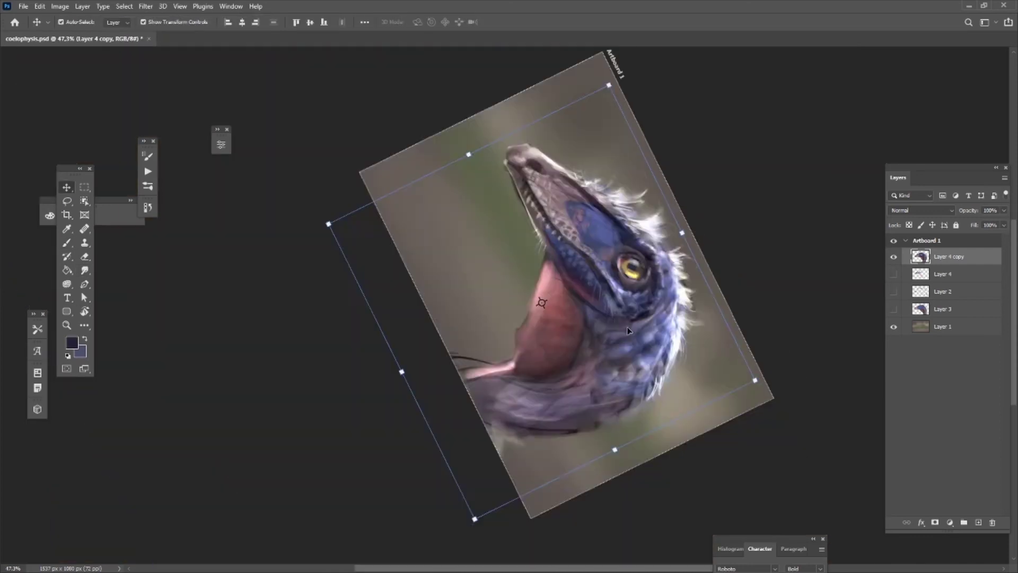
pyautogui.keyDown('alt'); pyautogui.click(434, 273); pyautogui.keyUp('alt')
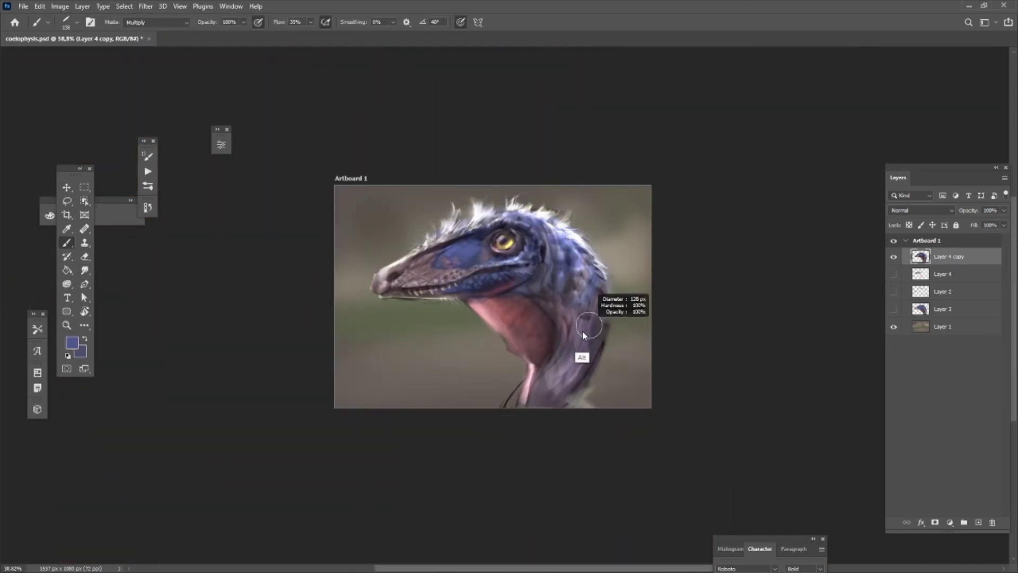
pyautogui.scroll(3, 501, 233)
pyautogui.keyDown('alt'); pyautogui.click(337, 318); pyautogui.keyUp('alt')
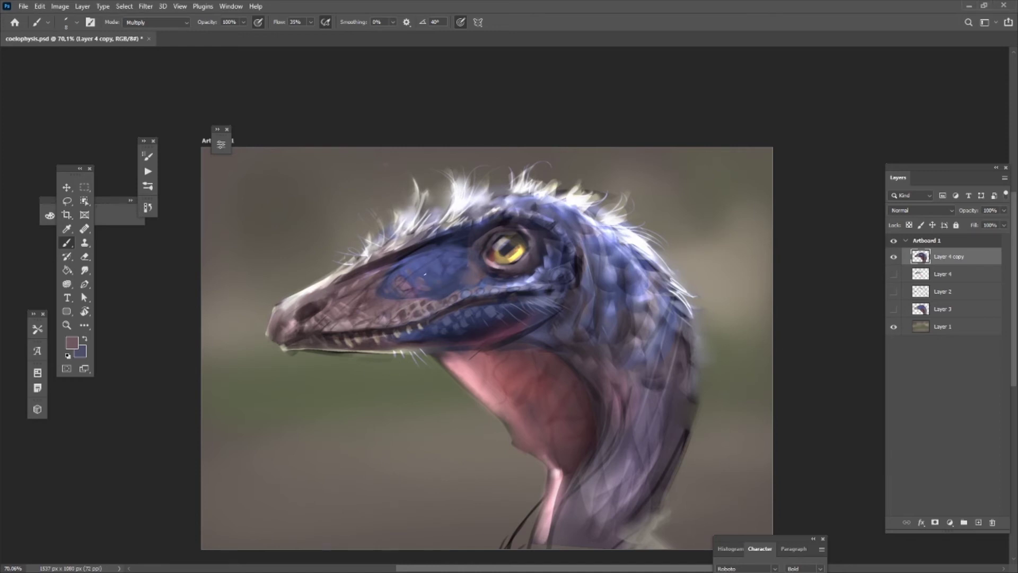
pyautogui.hotkey('shift', 'alt', 'w')
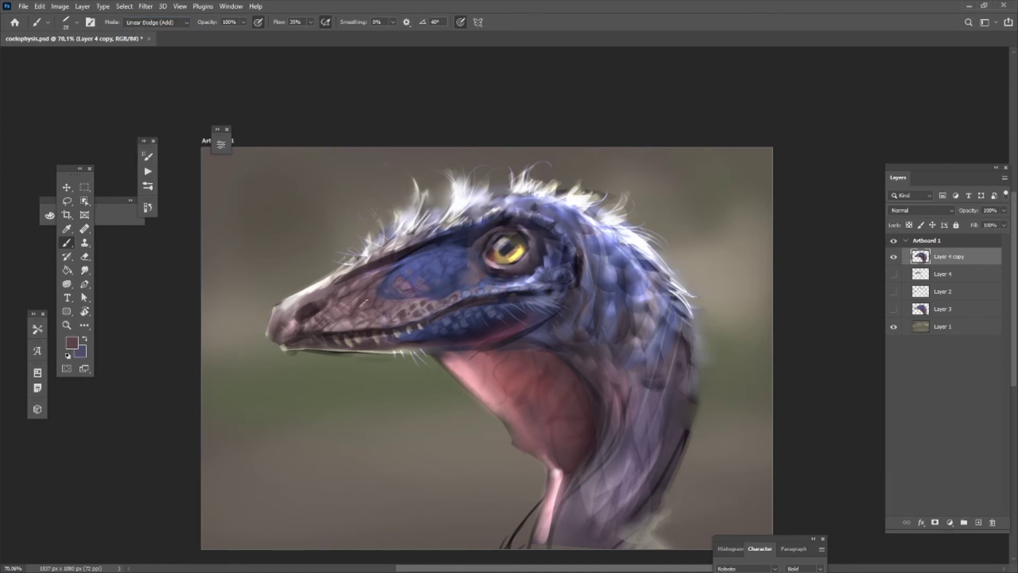
pyautogui.scroll(5, 363, 339)
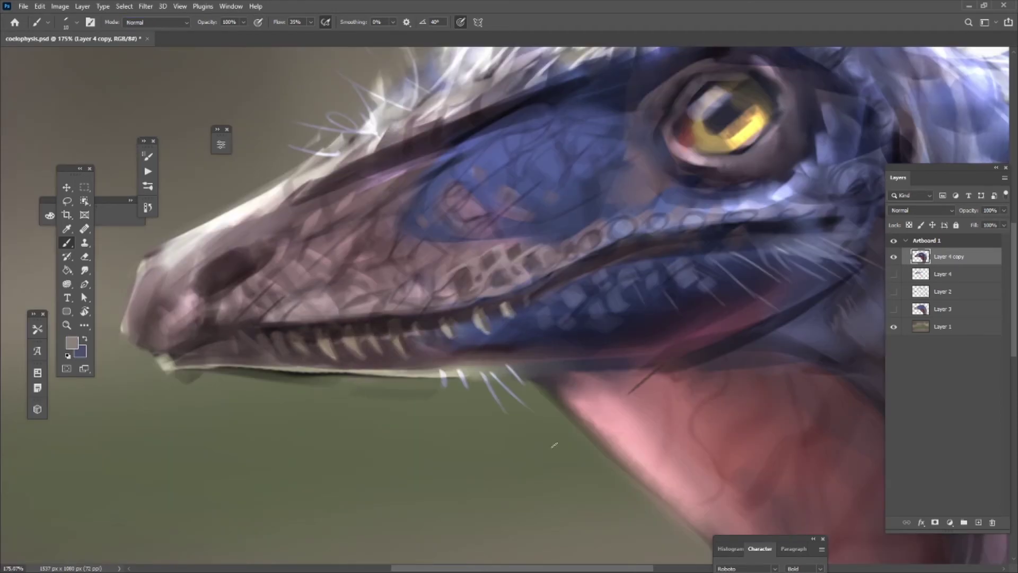
pyautogui.scroll(-5, 397, 332)
pyautogui.hotkey('shift', 'alt', 'w')
pyautogui.keyDown('alt'); pyautogui.click(601, 340); pyautogui.keyUp('alt')
# Step: Smudge the snout, sample a dark maroon, and enlarge the Multiply brush
pyautogui.press('r')
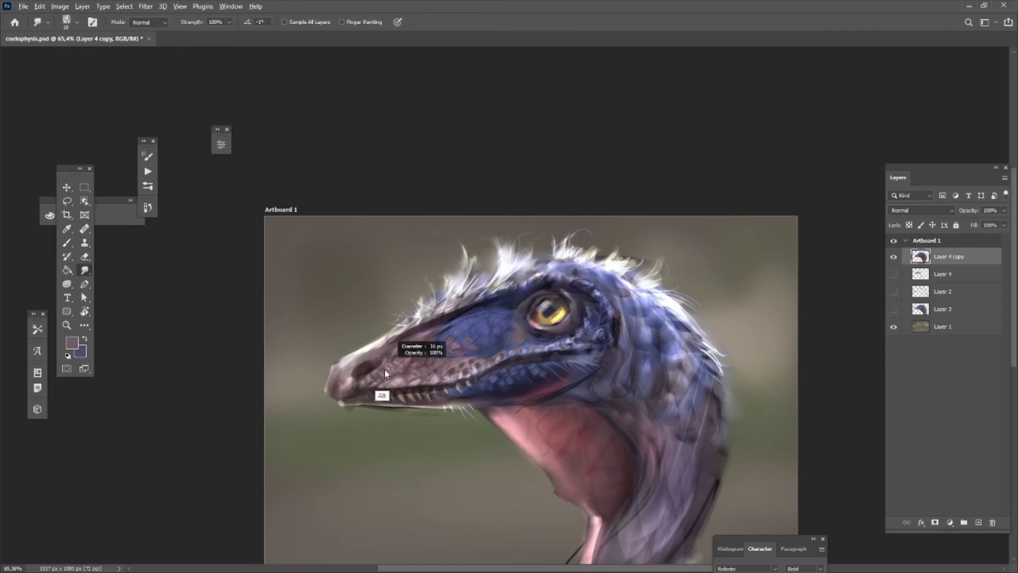
pyautogui.press('b')
pyautogui.click(157, 22)
pyautogui.click(154, 137)
pyautogui.keyDown('alt'); pyautogui.click(584, 276); pyautogui.keyUp('alt')
pyautogui.click(156, 22)
pyautogui.click(154, 82)
pyautogui.keyDown('alt'); pyautogui.click(360, 398); pyautogui.keyUp('alt')
pyautogui.moveTo(647, 340); pyautogui.dragTo(663, 340)
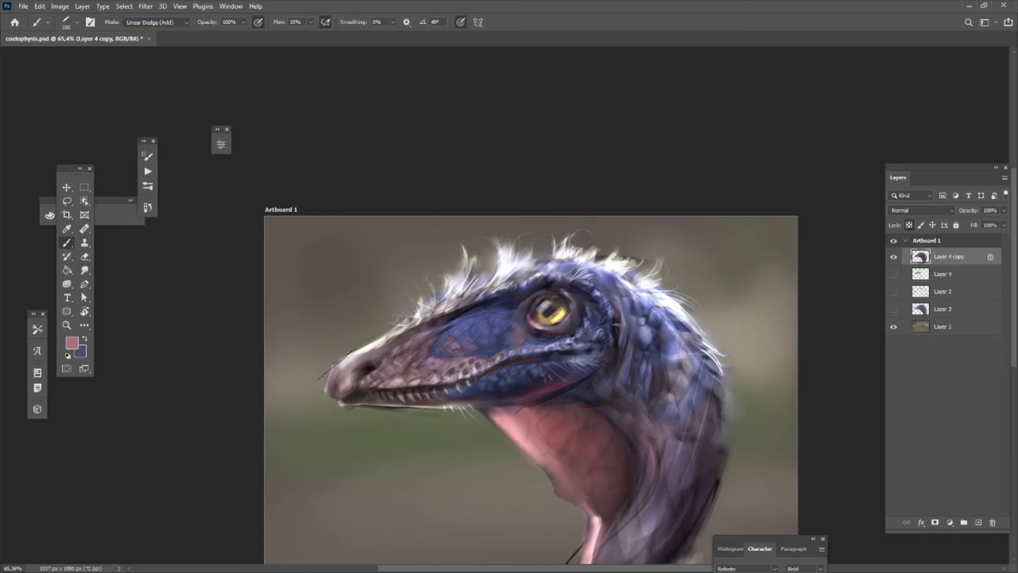
# Step: Paint the snout tip pinker, then sample lavender and grey-mauve with a Normal brush
pyautogui.moveTo(337, 365); pyautogui.dragTo(332, 382)
pyautogui.keyDown('alt'); pyautogui.click(424, 319); pyautogui.keyUp('alt')
pyautogui.moveTo(549, 245); pyautogui.dragTo(505, 261)
pyautogui.hotkey('shift', 'alt', 'n')
pyautogui.keyDown('alt'); pyautogui.click(546, 339); pyautogui.keyUp('alt')
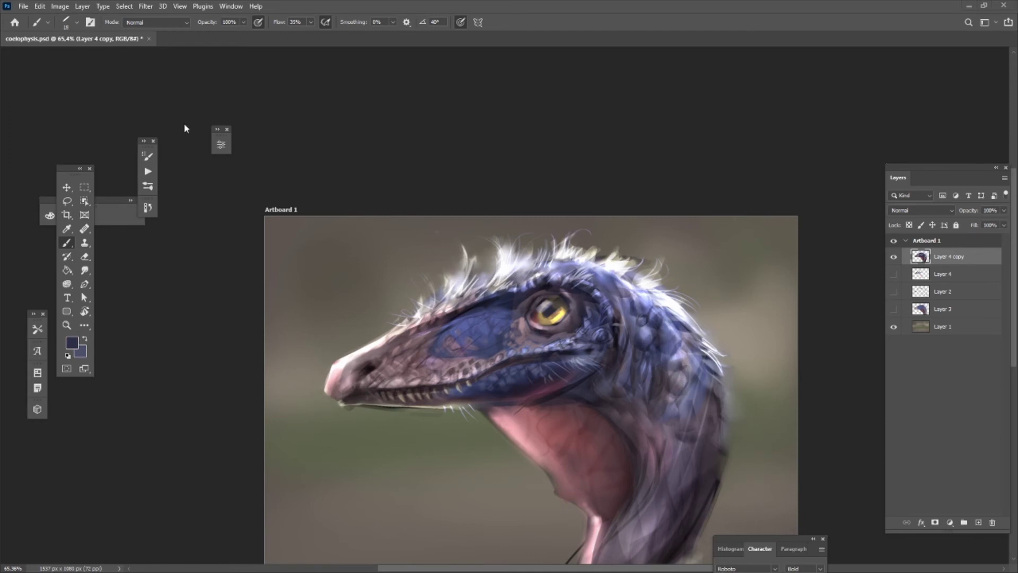
# Step: Flip the canvas so the head faces right and set the brush to Screen mode
pyautogui.press('h')
pyautogui.click(155, 23)
pyautogui.click(144, 67)
pyautogui.hotkey('shift', 'alt', 's')
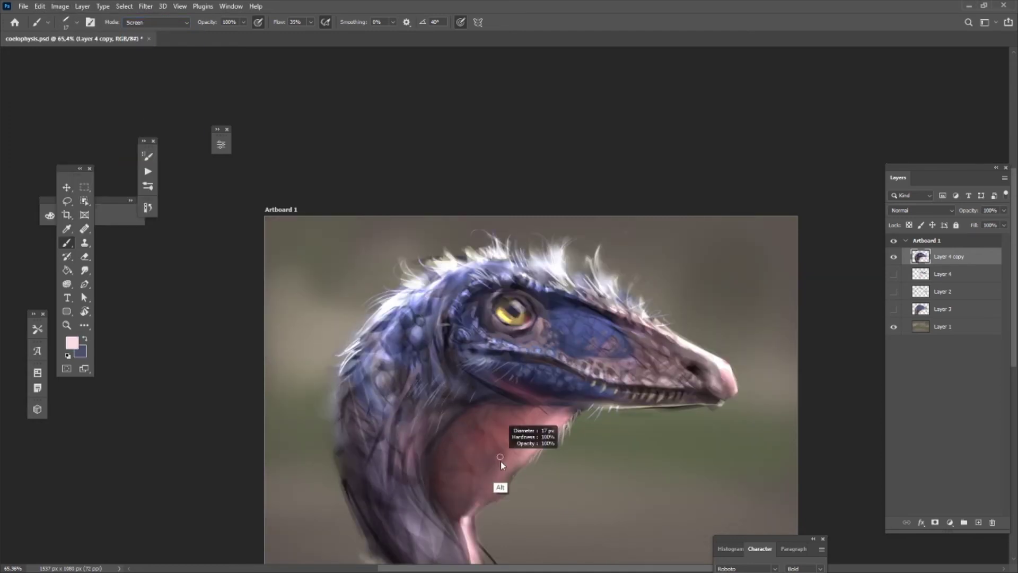
# Step: Paint light Screen strokes on the neck and sample a reddish neck tone
pyautogui.hotkey('shift', 'alt', 'm')
pyautogui.keyDown('alt'); pyautogui.click(391, 438); pyautogui.keyUp('alt')
pyautogui.hotkey('shift', 'alt', 's')
pyautogui.moveTo(393, 419); pyautogui.dragTo(406, 441)
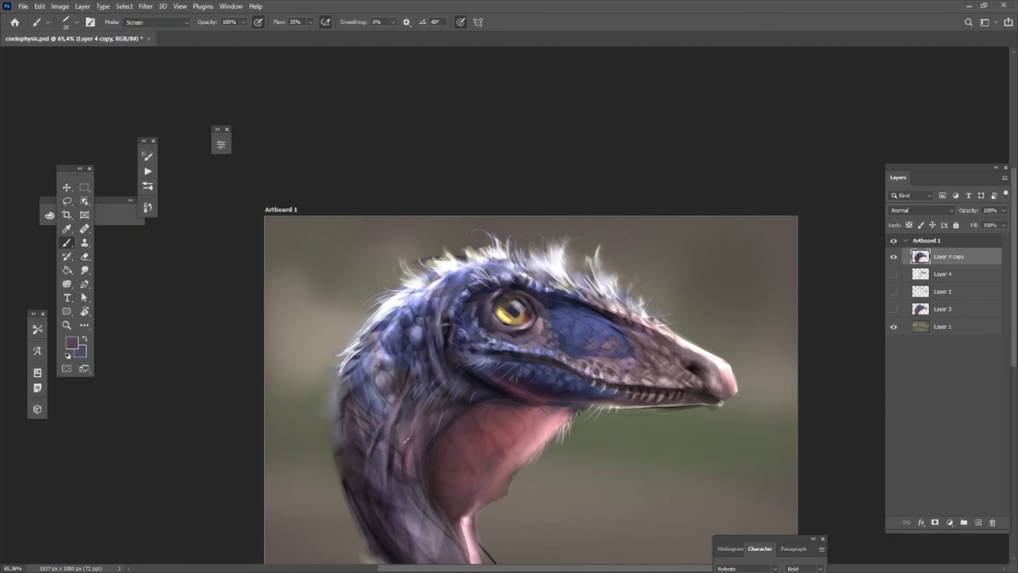
pyautogui.hotkey('shift', 'alt', 'm')
pyautogui.keyDown('alt'); pyautogui.click(473, 493); pyautogui.keyUp('alt')
# Step: Paint dusty pink Linear Dodge (Add) highlights along the jaw, then sample light lavender
pyautogui.hotkey('shift', 'alt', 'w')
pyautogui.keyDown('alt'); pyautogui.click(437, 339); pyautogui.keyUp('alt')
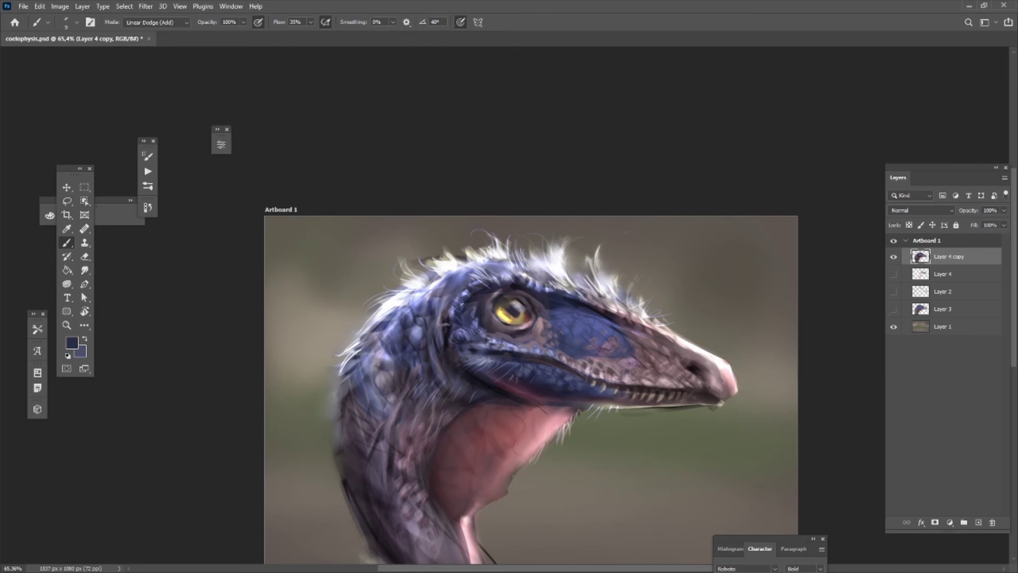
pyautogui.keyDown('alt'); pyautogui.click(495, 295); pyautogui.keyUp('alt')
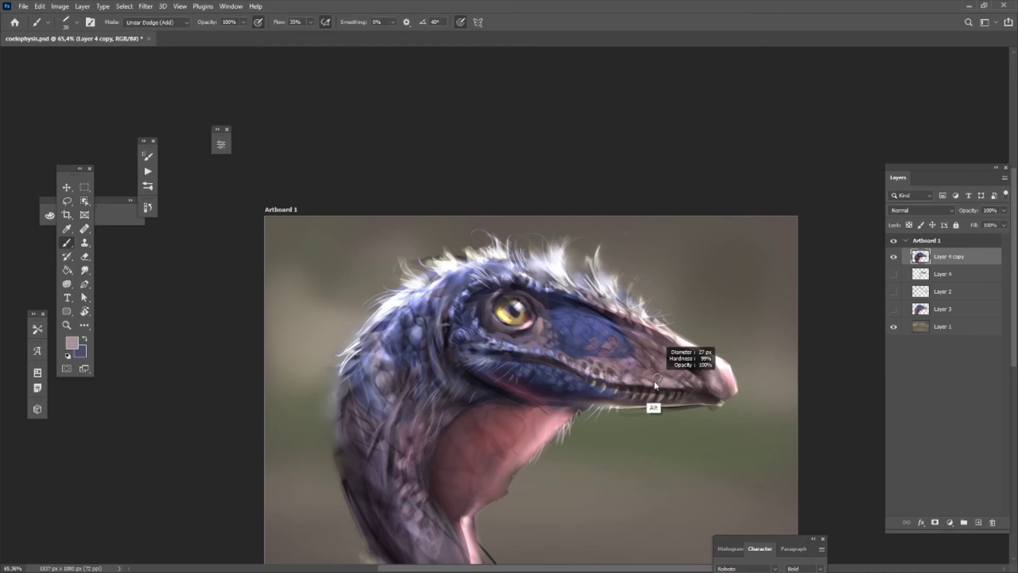
pyautogui.moveTo(552, 424); pyautogui.dragTo(711, 405)
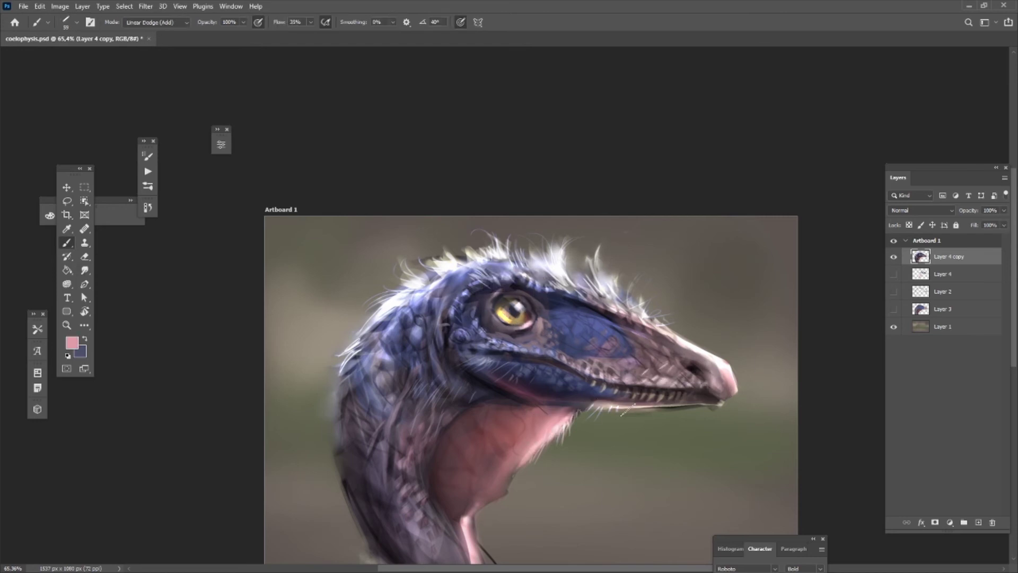
pyautogui.scroll(2, 517, 397)
pyautogui.keyDown('alt'); pyautogui.click(474, 220); pyautogui.keyUp('alt')
pyautogui.keyDown('alt'); pyautogui.click(705, 310); pyautogui.keyUp('alt')
pyautogui.rightClick(566, 229)
pyautogui.press('Escape')
# Step: Paint small dark Multiply strokes on the snout at 100% opacity and sample pinkish-grey snout colours
pyautogui.keyDown('alt'); pyautogui.click(694, 308); pyautogui.keyUp('alt')
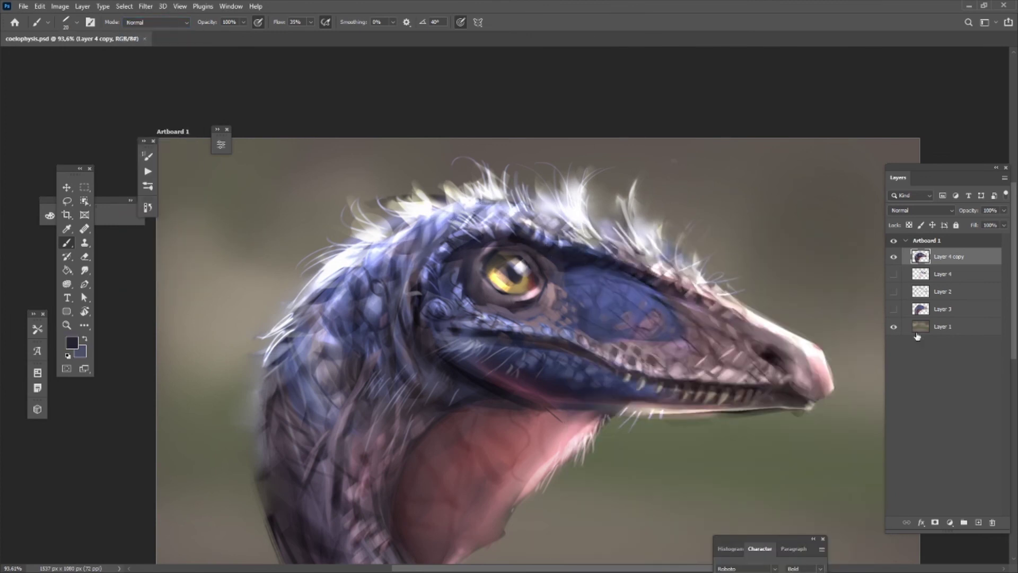
pyautogui.click(66, 22)
pyautogui.click(79, 337)
pyautogui.press('Return')
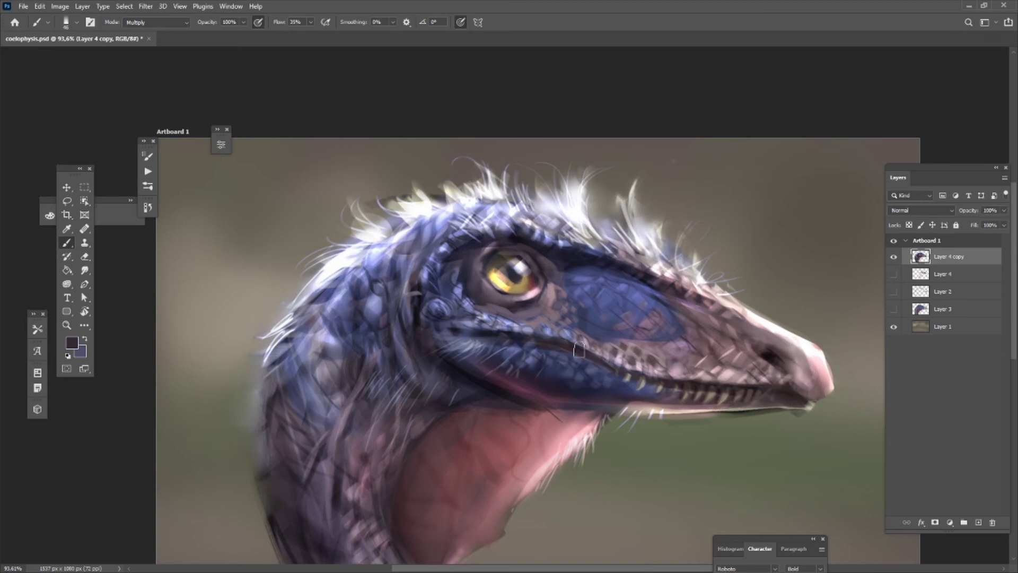
pyautogui.moveTo(658, 334)
pyautogui.mouseDown()
pyautogui.moveTo(636, 287)
pyautogui.moveTo(838, 395)
pyautogui.mouseUp()
pyautogui.press('0')
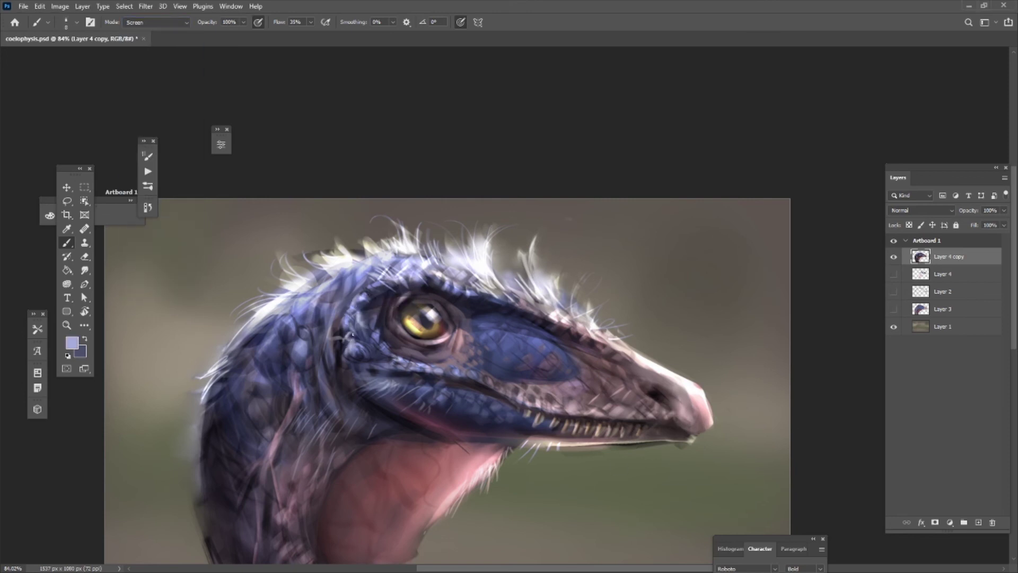
pyautogui.scroll(1, 346, 285)
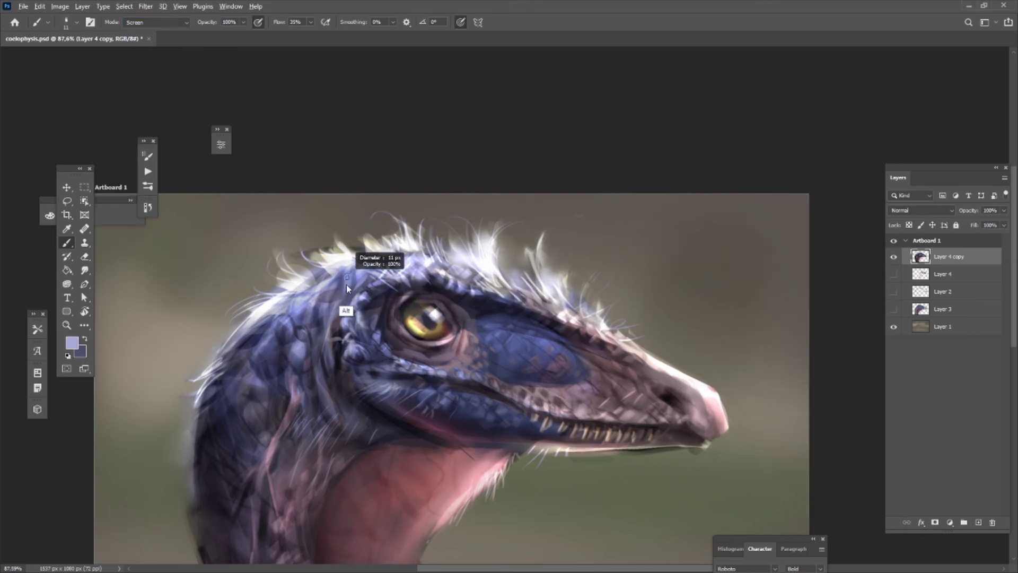
pyautogui.scroll(1, 334, 289)
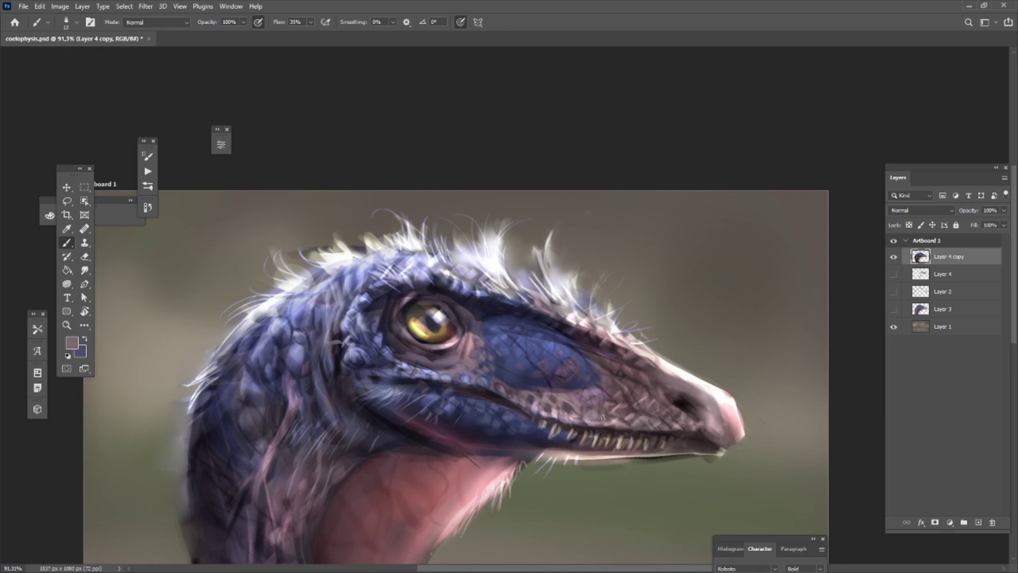
pyautogui.keyDown('alt'); pyautogui.click(656, 408); pyautogui.keyUp('alt')
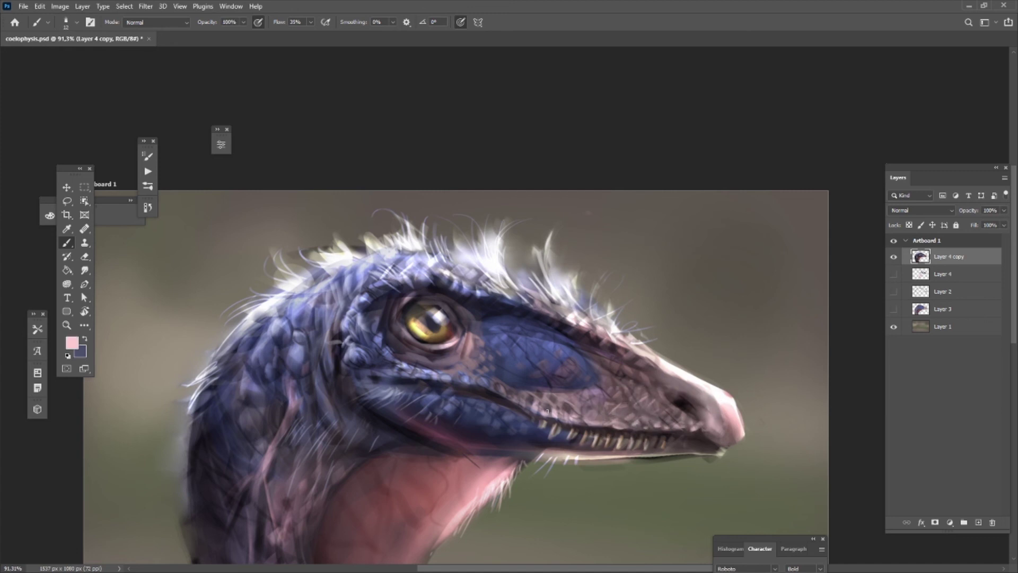
pyautogui.keyDown('alt'); pyautogui.click(390, 348); pyautogui.keyUp('alt')
# Step: Zoom out and add a Curves adjustment layer over the finished painting
pyautogui.keyDown('alt'); pyautogui.scroll(-3, 390, 348); pyautogui.keyUp('alt')
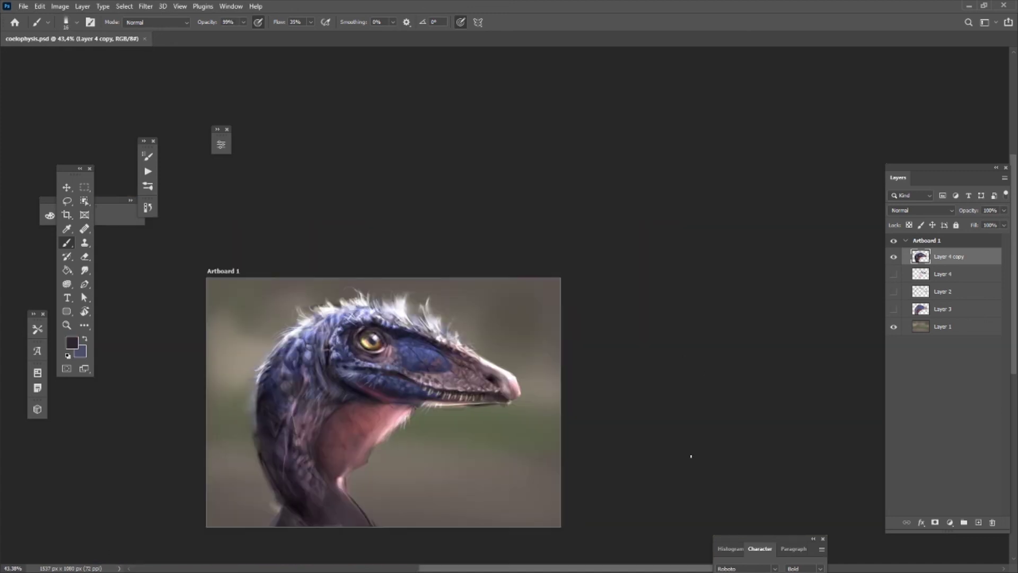
pyautogui.click(221, 144)
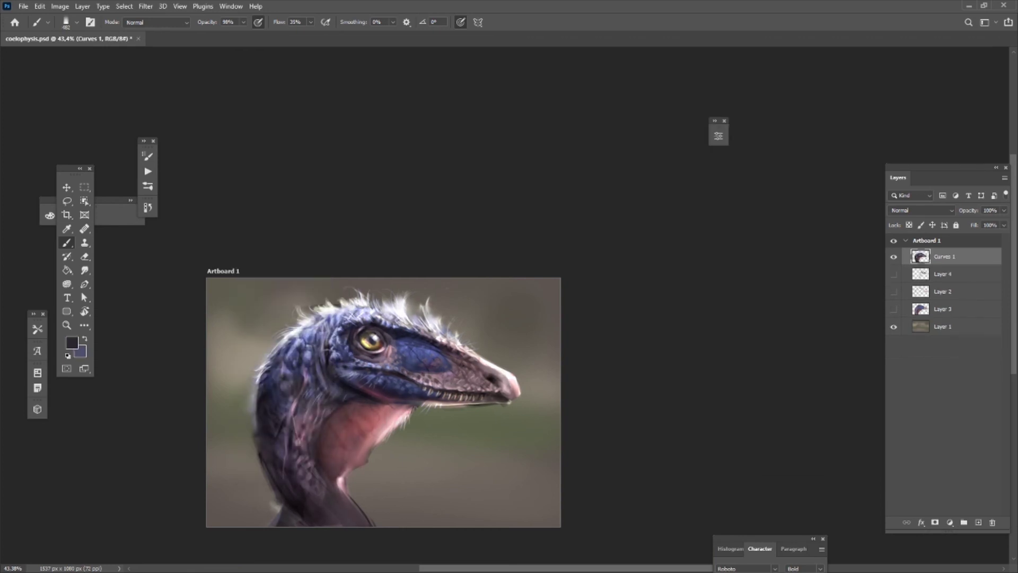